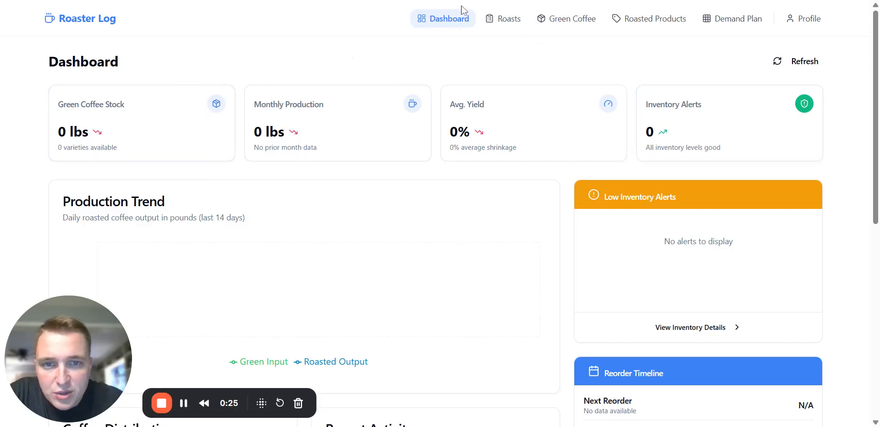
# Start a new green coffee inventory entry named Mexican Chiapas with Mexico as its origin
pyautogui.click(553, 23)
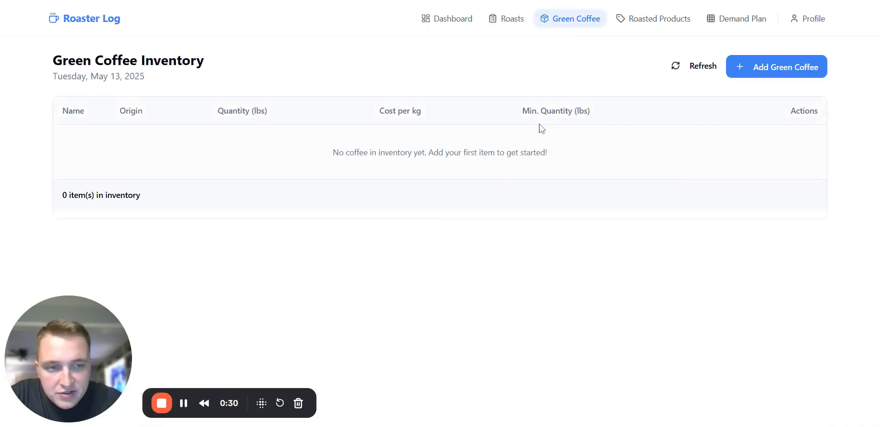
pyautogui.click(751, 73)
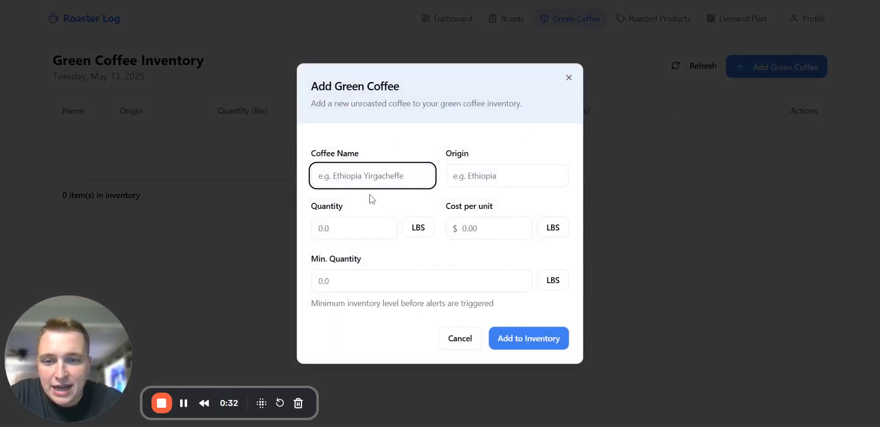
pyautogui.click(458, 209)
pyautogui.click(507, 177)
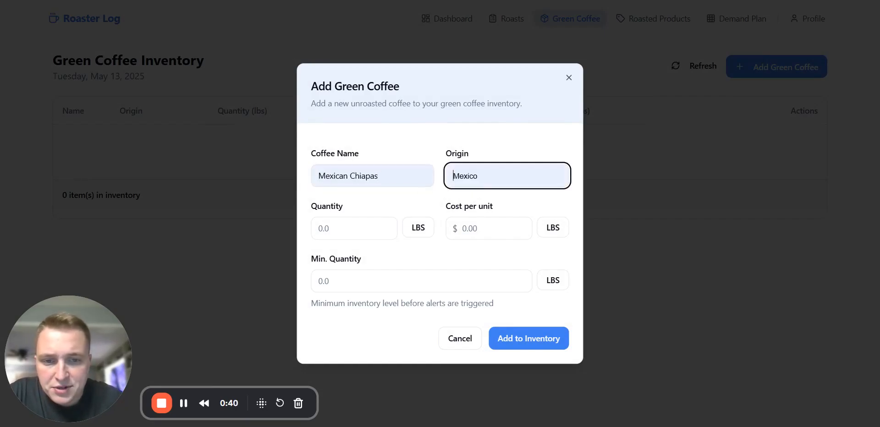
pyautogui.click(479, 202)
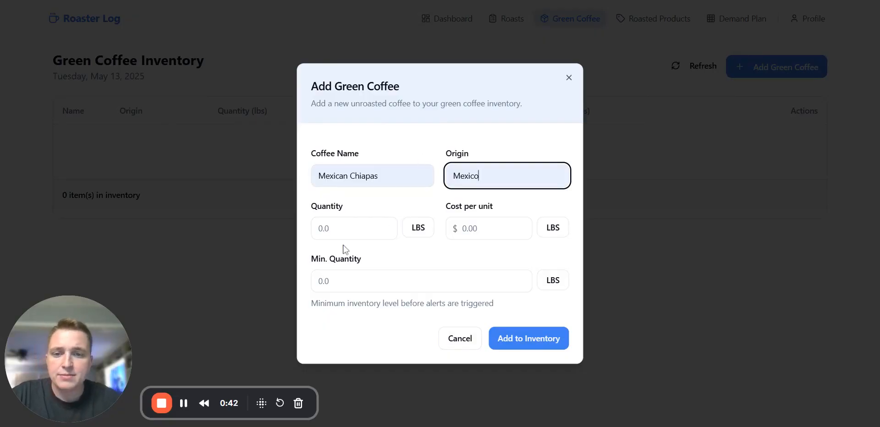
# Set the Mexican Chiapas entry's quantity to 300 lbs and its cost per unit to $4.31 per pound
pyautogui.click(423, 234)
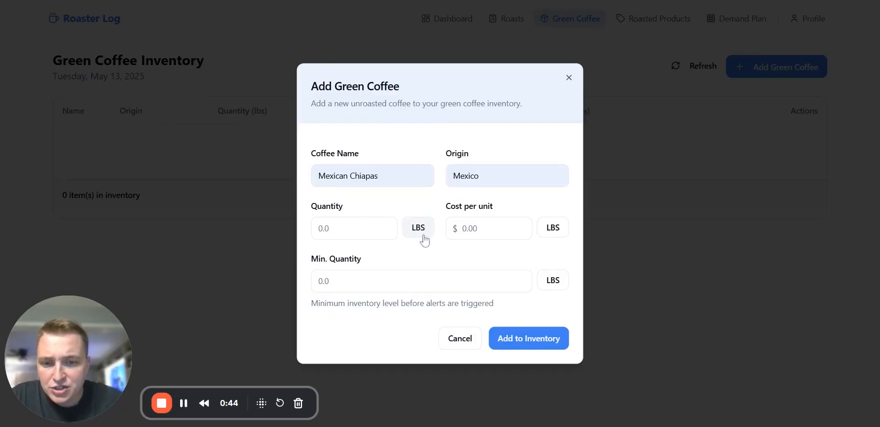
pyautogui.click(418, 229)
pyautogui.click(418, 234)
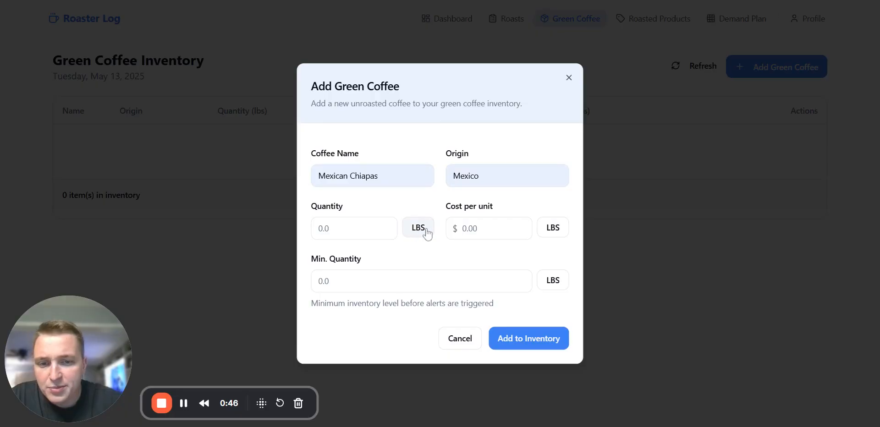
pyautogui.click(373, 228)
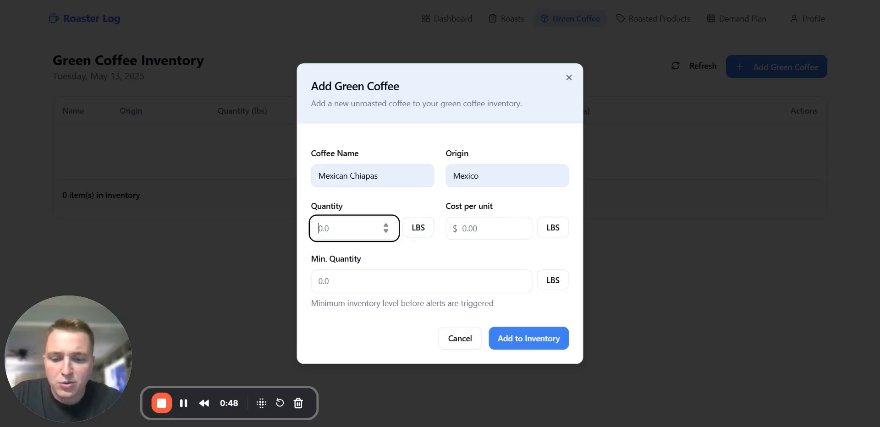
pyautogui.write('300')
pyautogui.click(489, 228)
pyautogui.click(489, 229)
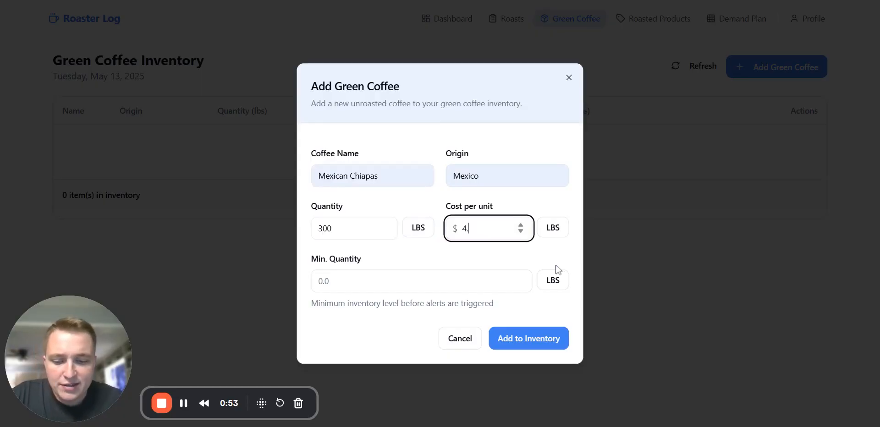
# Set the minimum quantity of Mexican Chiapas to 150 lbs and add the coffee to the inventory
pyautogui.click(376, 282)
pyautogui.click(354, 278)
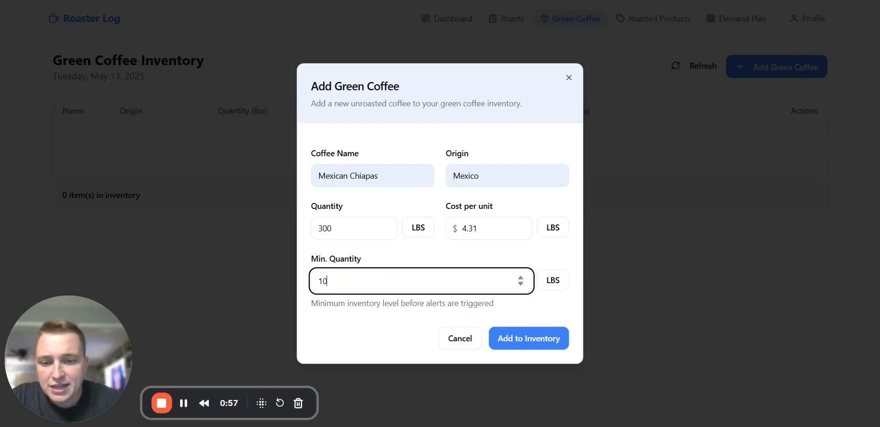
pyautogui.hotkey('ctrl', 'a')
pyautogui.press('BackSpace')
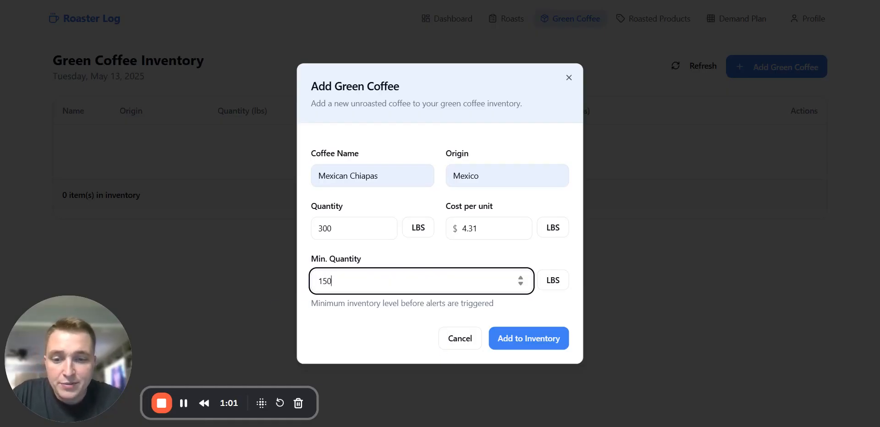
pyautogui.write('150')
pyautogui.click(528, 339)
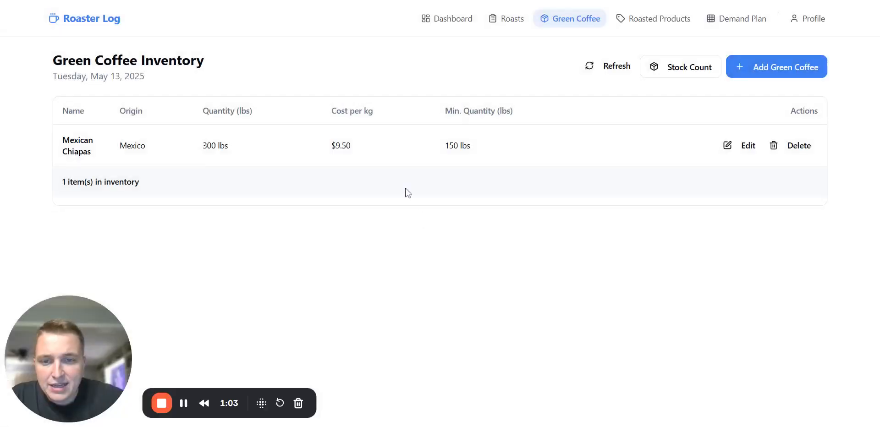
pyautogui.moveTo(201, 147); pyautogui.dragTo(244, 153)
pyautogui.click(201, 151)
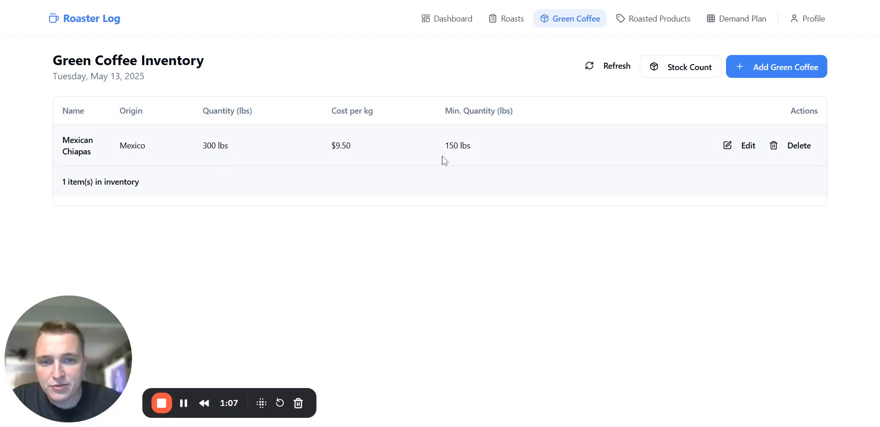
# Start another green coffee entry named Decaf Coffee with Mexico as its origin
pyautogui.click(679, 78)
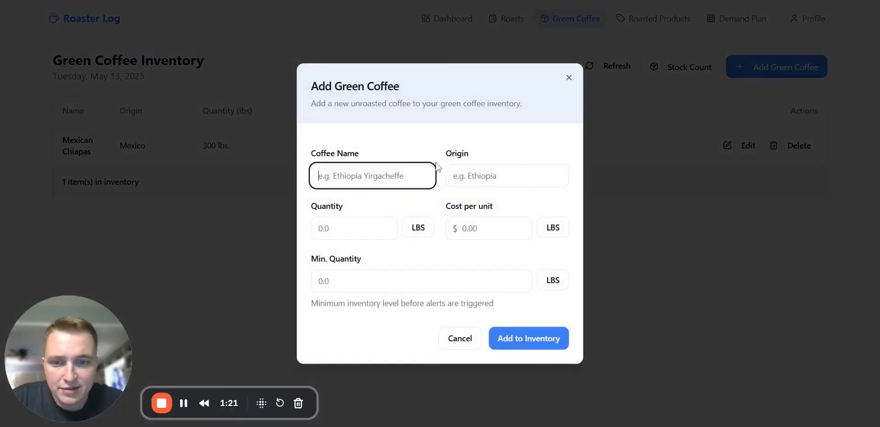
pyautogui.write('Decaf Coffee')
pyautogui.press('Tab')
pyautogui.write('Mexico')
pyautogui.press('Tab')
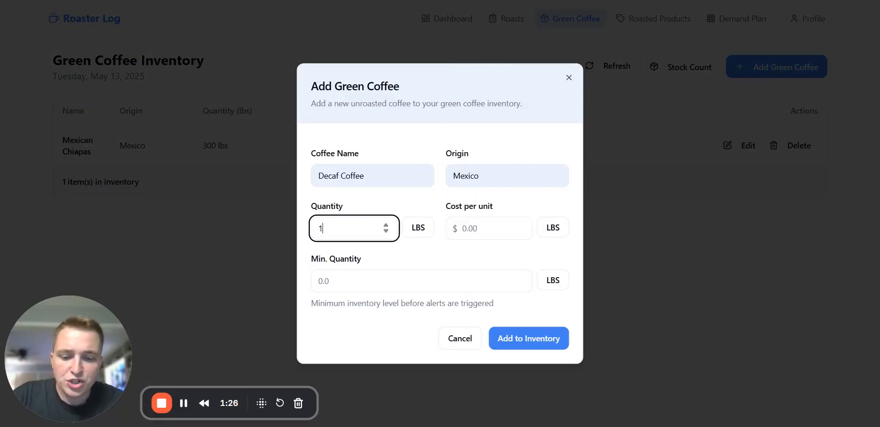
# Add Decaf Coffee to the inventory with 150 lbs in stock, a cost of $6.31 per pound and a 175 lbs minimum quantity
pyautogui.press('Tab')
pyautogui.press('Tab')
pyautogui.click(514, 223)
pyautogui.write('6.31')
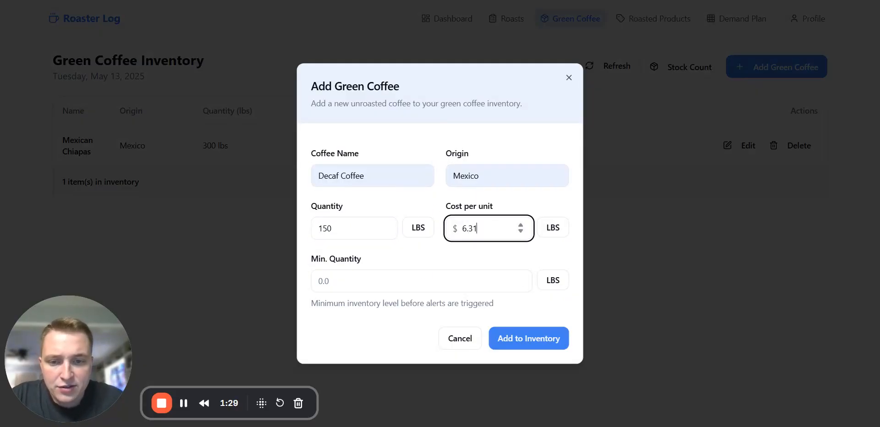
pyautogui.press('Tab')
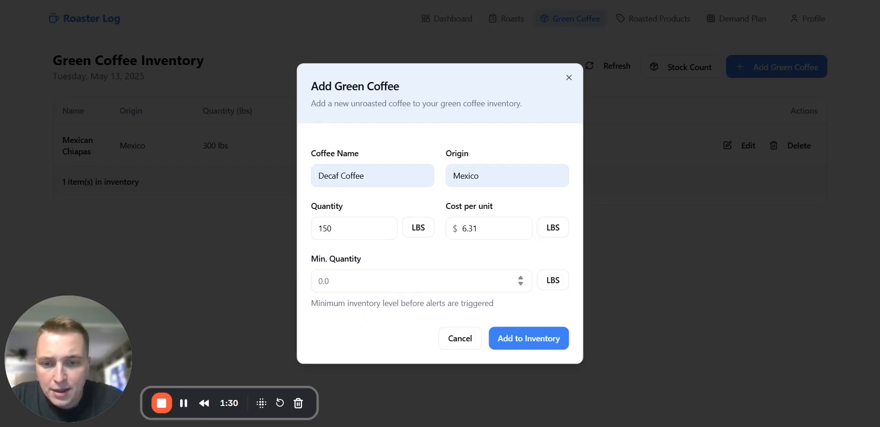
pyautogui.click(421, 281)
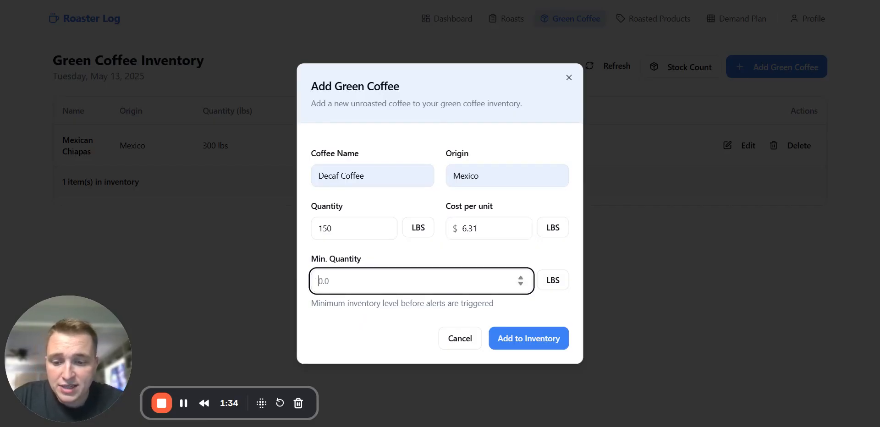
pyautogui.write('175')
pyautogui.press('Return')
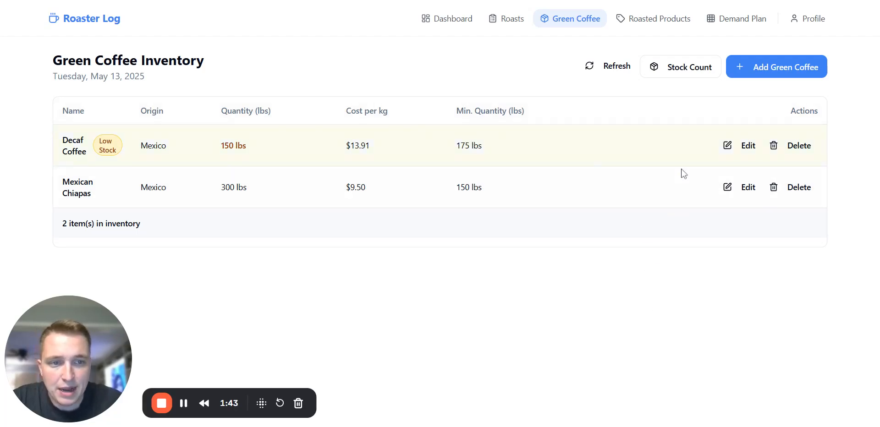
# View the green coffee stock count form and close it without updating any count
pyautogui.click(690, 75)
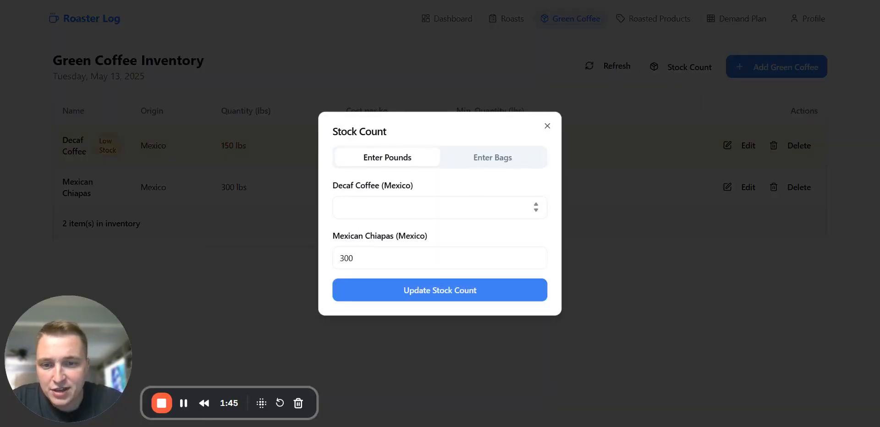
pyautogui.click(548, 126)
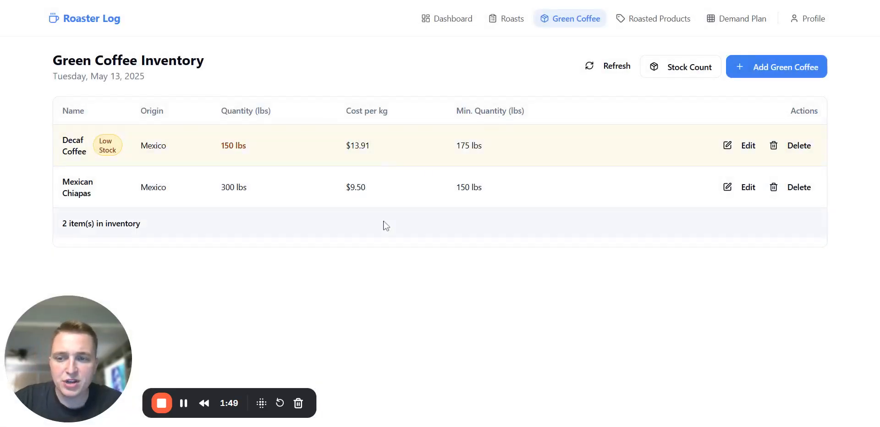
# Go to the roasted coffee products and add a 12 oz package size
pyautogui.click(661, 23)
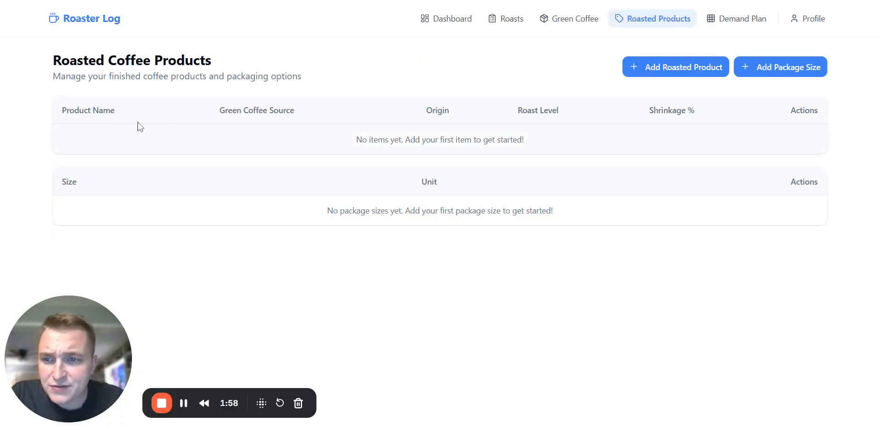
pyautogui.moveTo(357, 140); pyautogui.dragTo(391, 138)
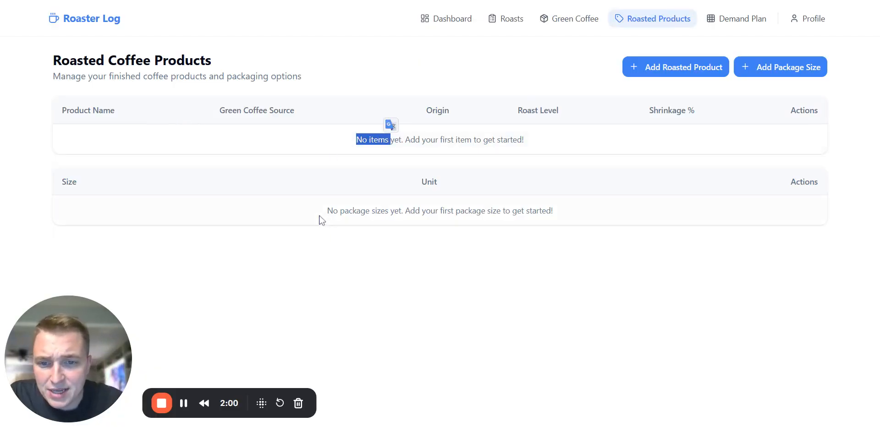
pyautogui.moveTo(327, 211); pyautogui.dragTo(361, 210)
pyautogui.click(384, 176)
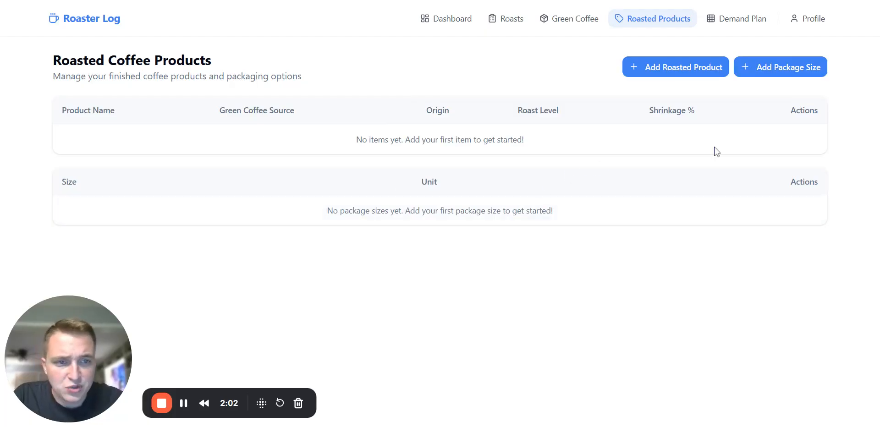
pyautogui.click(773, 69)
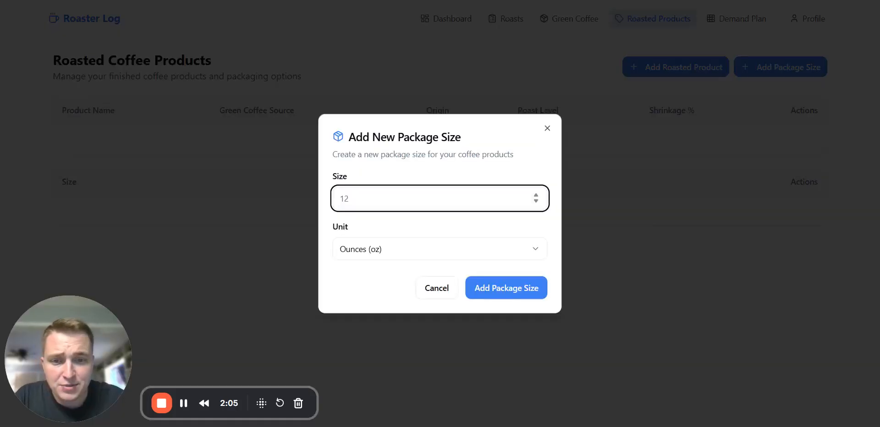
pyautogui.write('12')
pyautogui.click(489, 281)
# Add a 1 lb package size for the roasted products
pyautogui.click(775, 66)
pyautogui.press('BackSpace')
pyautogui.click(366, 251)
pyautogui.click(367, 292)
pyautogui.click(484, 288)
# Add a 5 lb package size for the roasted products
pyautogui.click(779, 67)
pyautogui.press('BackSpace')
pyautogui.write('20')
pyautogui.press('BackSpace')
pyautogui.press('BackSpace')
pyautogui.write('5')
pyautogui.click(372, 252)
pyautogui.click(387, 295)
pyautogui.click(496, 294)
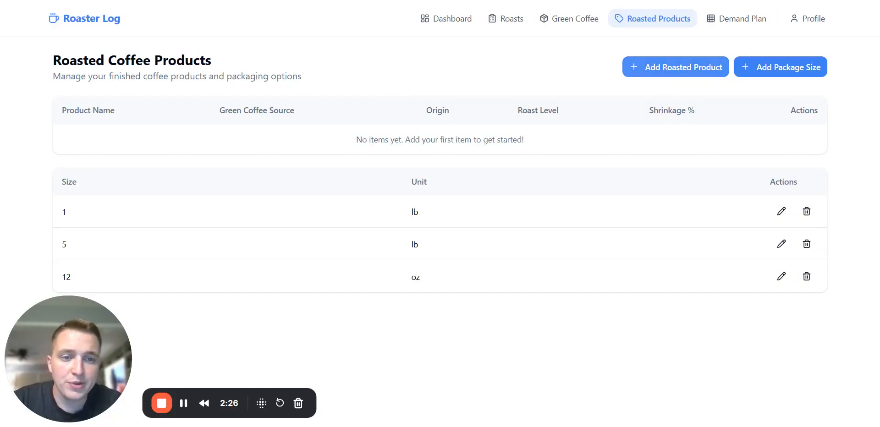
# Start a new roasted coffee product using the suggested name Park - Whole Bean - 5lb
pyautogui.click(668, 70)
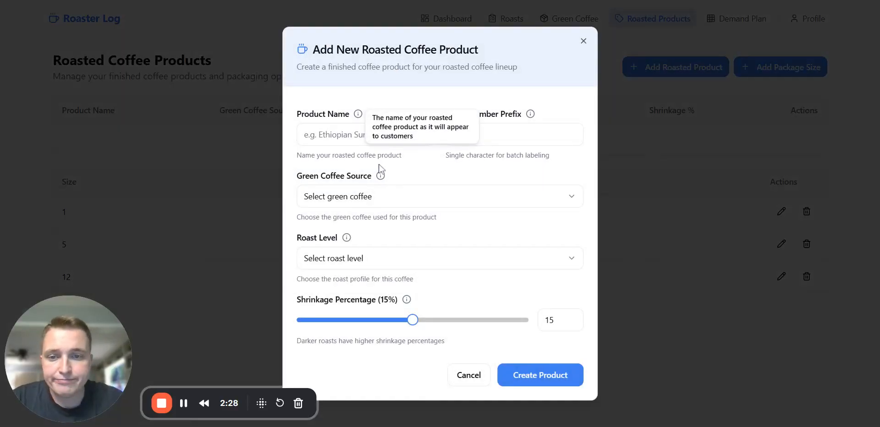
pyautogui.click(339, 137)
pyautogui.write('Park')
pyautogui.press('Down')
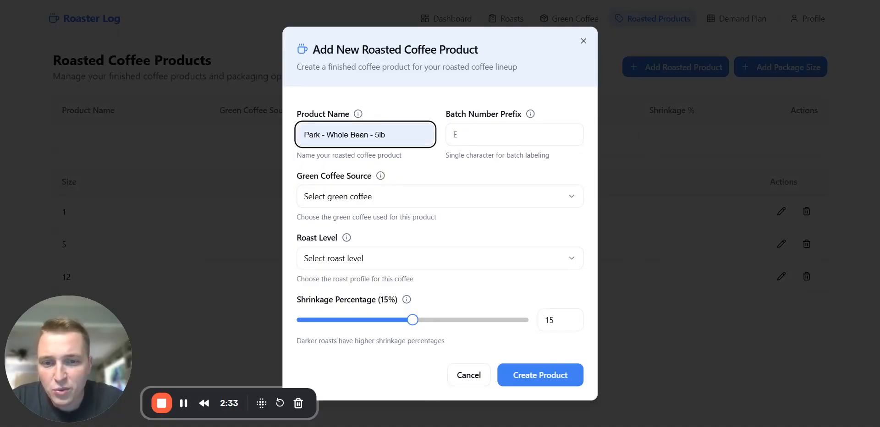
pyautogui.press('Return')
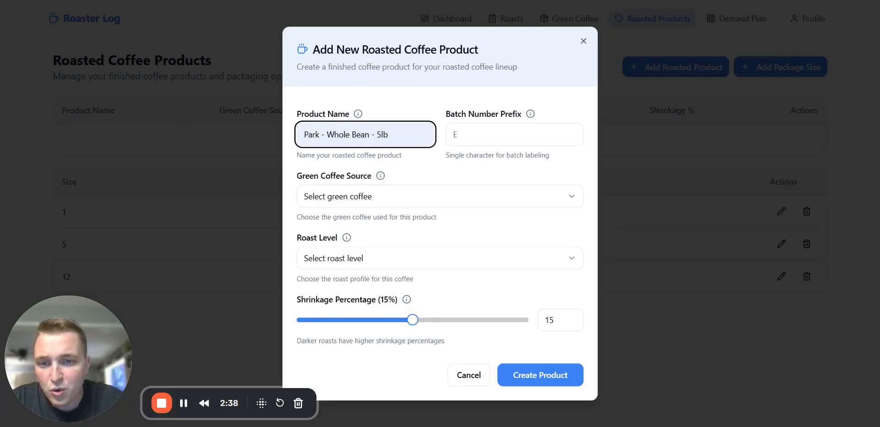
# Shorten the new product's name to Park and set its batch number prefix to P
pyautogui.hotkey('ctrl', 'shift', 'Left')
pyautogui.hotkey('ctrl', 'shift', 'Left')
pyautogui.hotkey('ctrl', 'shift', 'Left')
pyautogui.hotkey('ctrl', 'shift', 'Left')
pyautogui.hotkey('ctrl', 'shift', 'Left')
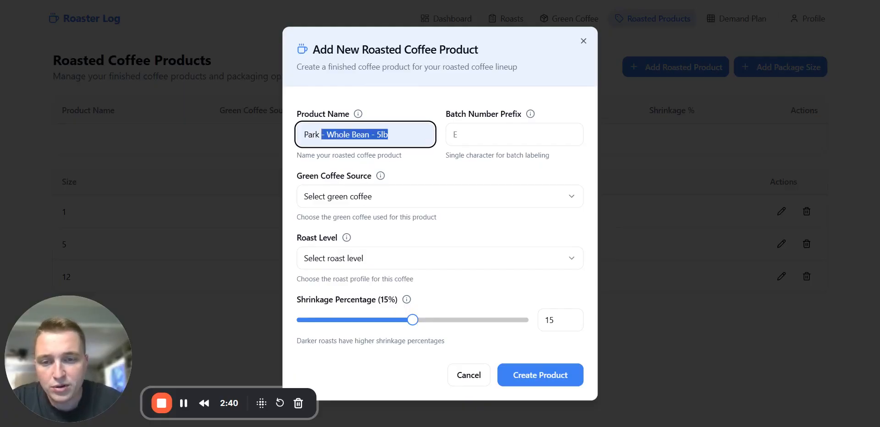
pyautogui.press('BackSpace')
pyautogui.press('Tab')
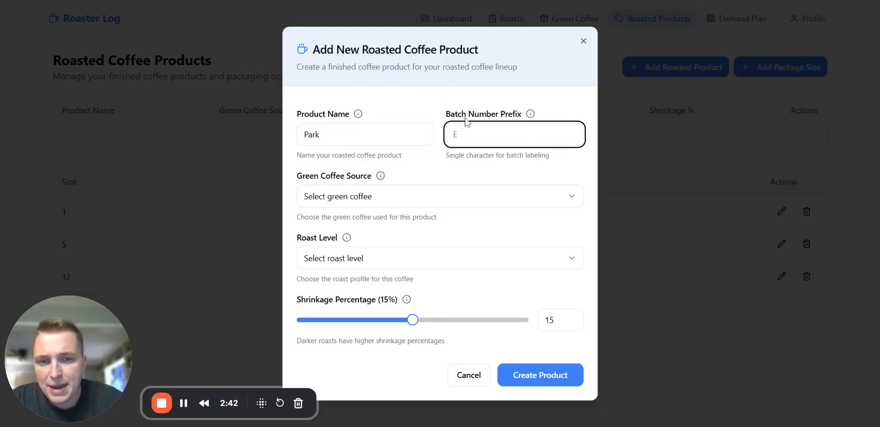
pyautogui.write('P')
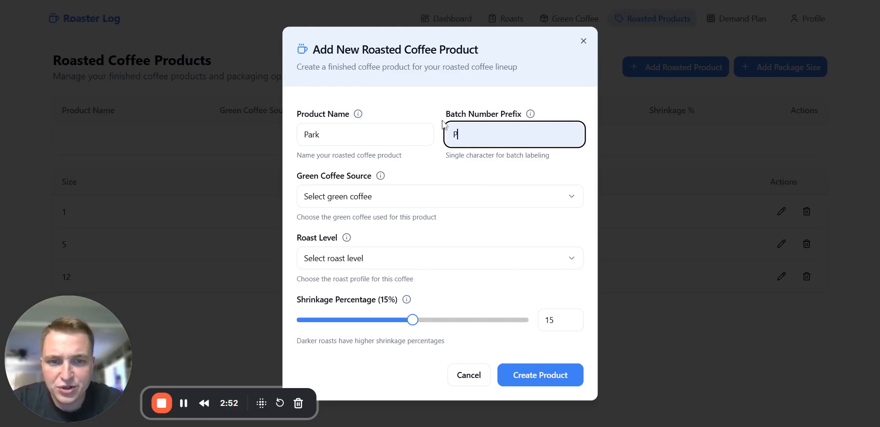
# Give the Park product Mexican Chiapas as its green coffee source, a Medium roast level and 16.5% shrinkage
pyautogui.click(386, 196)
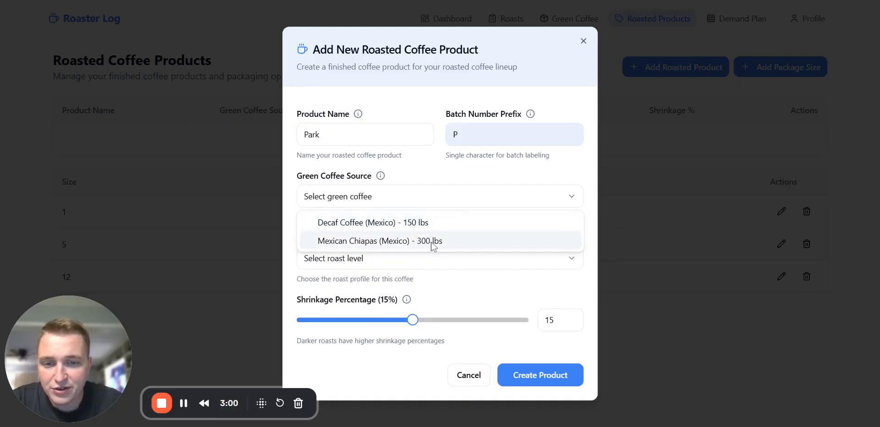
pyautogui.click(373, 243)
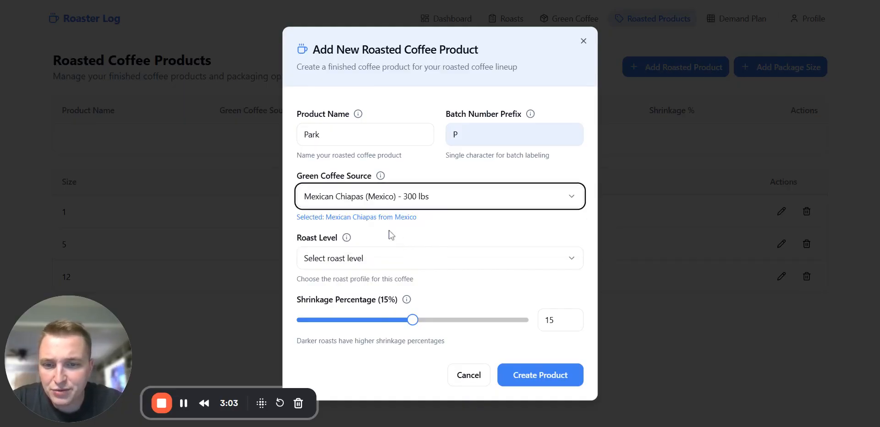
pyautogui.click(357, 264)
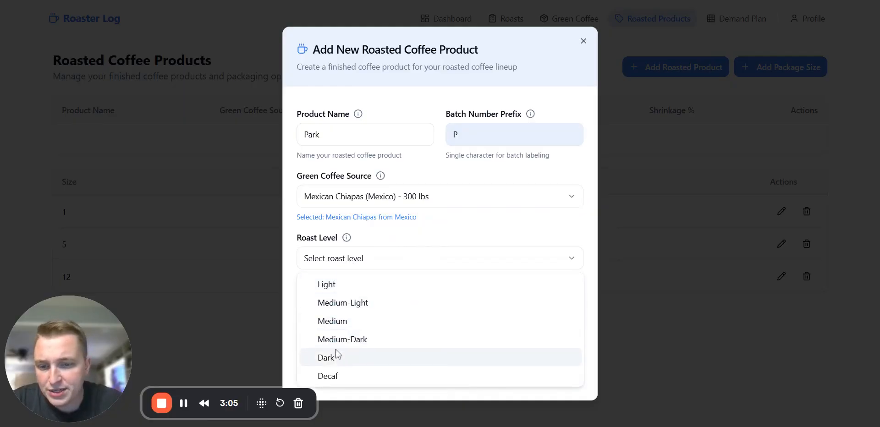
pyautogui.click(371, 314)
pyautogui.moveTo(443, 323); pyautogui.dragTo(424, 326)
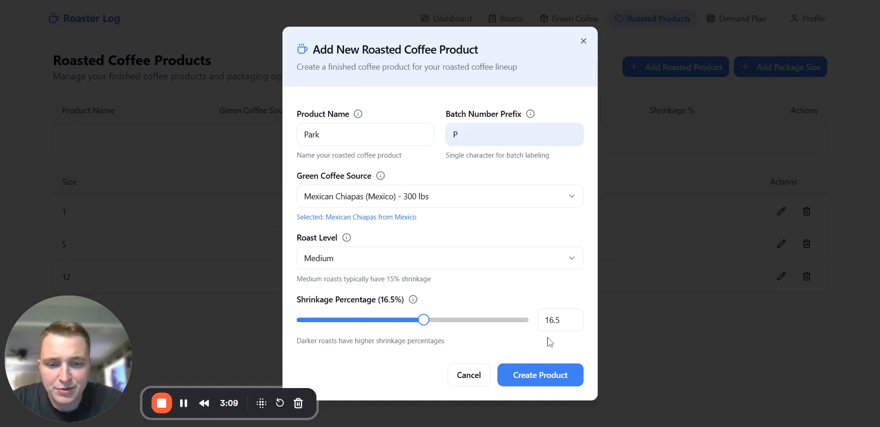
# Create the Park product, and start another roasted coffee product named Timber with batch number prefix T
pyautogui.click(518, 373)
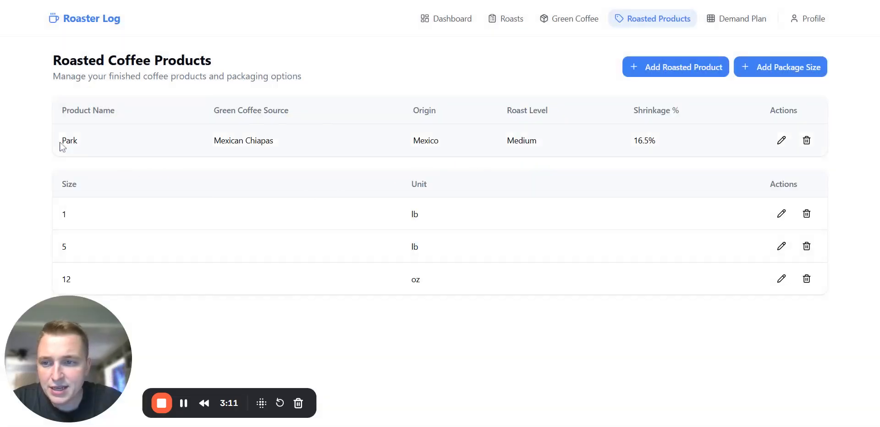
pyautogui.click(720, 67)
pyautogui.click(395, 135)
pyautogui.write('T')
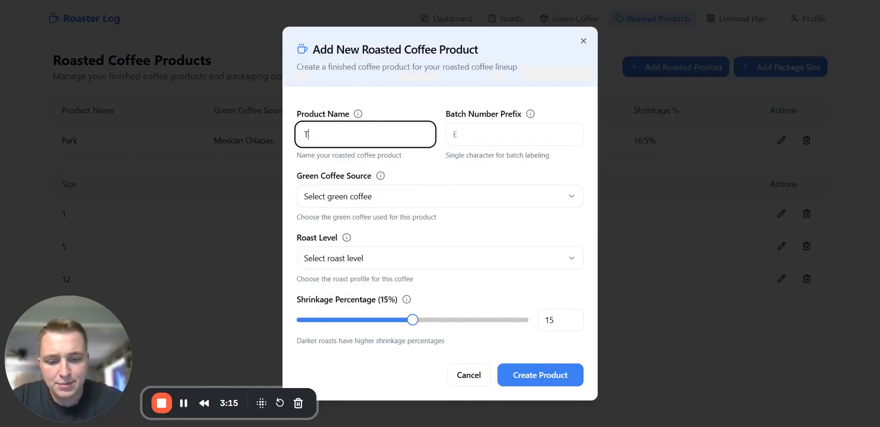
pyautogui.write('imber')
pyautogui.press('Tab')
pyautogui.press('Tab')
pyautogui.click(531, 118)
pyautogui.moveTo(532, 116)
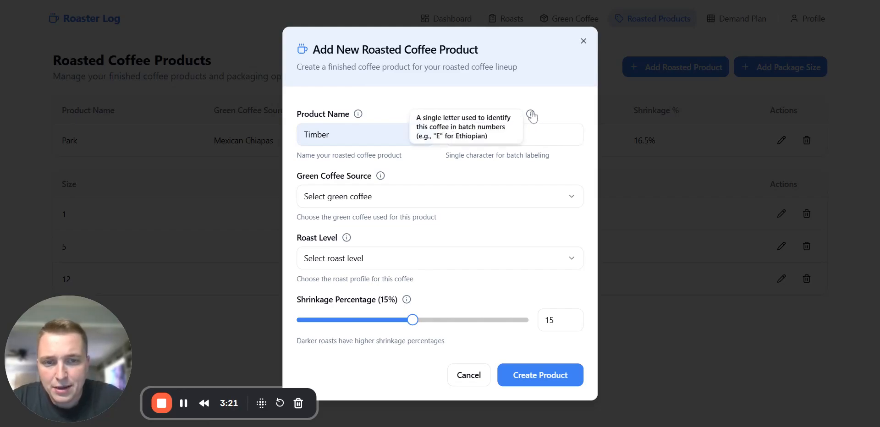
pyautogui.press('Tab')
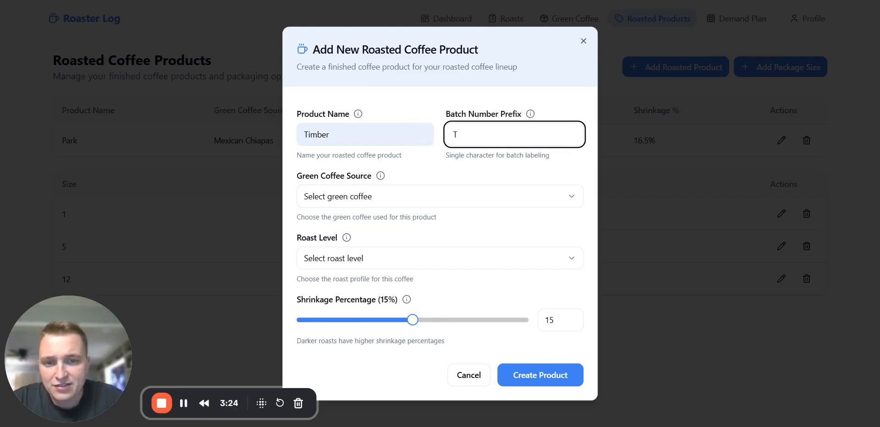
# Give Timber Mexican Chiapas as its green coffee source and a Dark roast level, and create the product
pyautogui.click(393, 198)
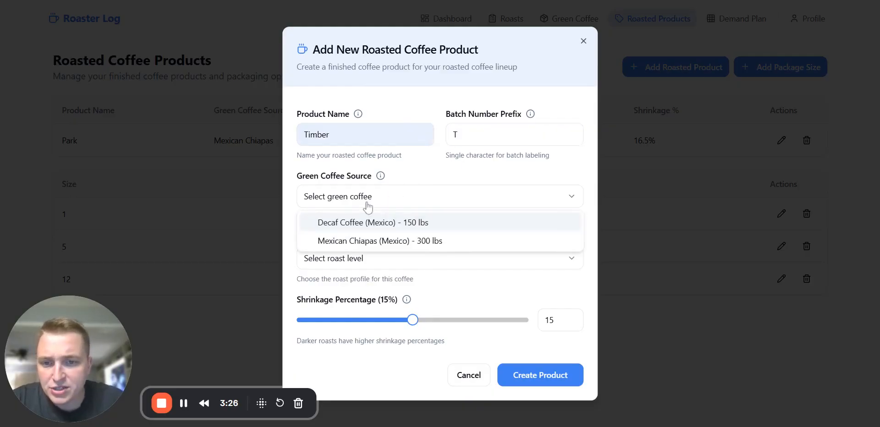
pyautogui.click(362, 241)
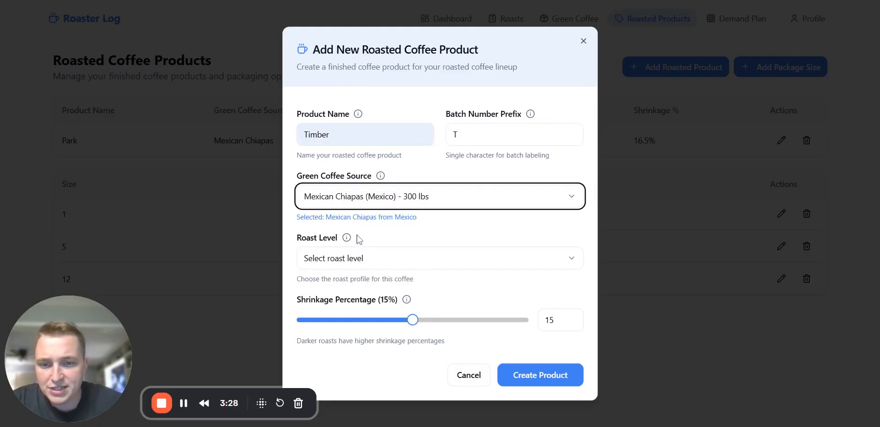
pyautogui.click(345, 260)
pyautogui.click(342, 359)
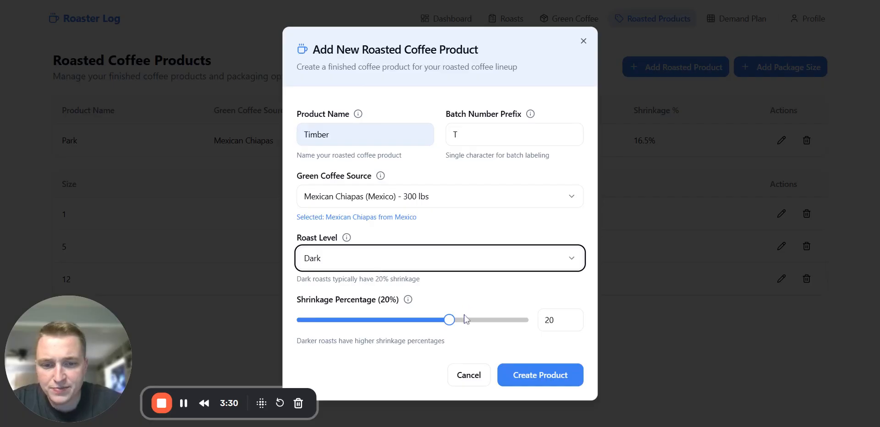
pyautogui.click(528, 360)
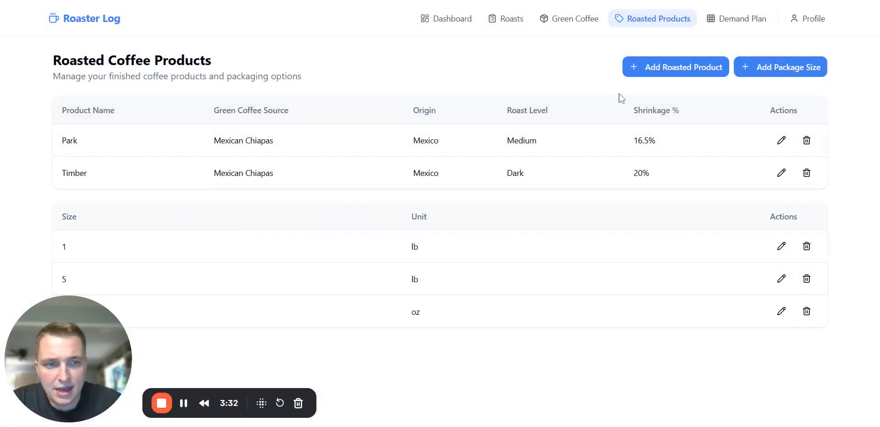
# Start a third roasted coffee product named Decaf with batch number prefix D
pyautogui.click(674, 66)
pyautogui.click(365, 134)
pyautogui.write('De')
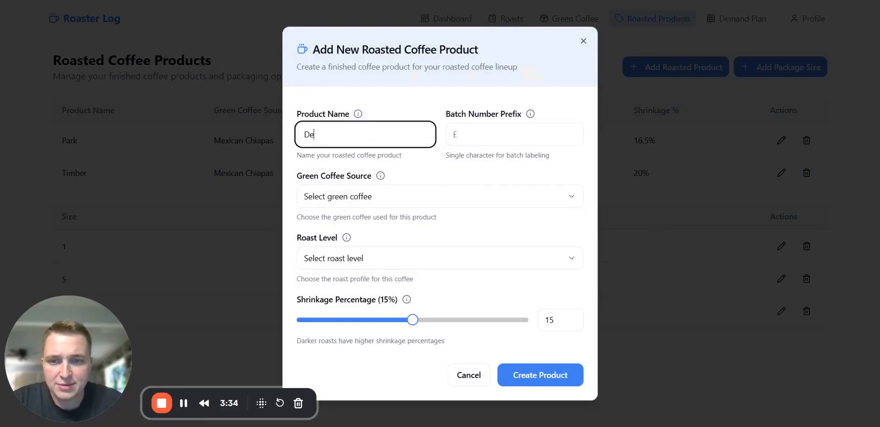
pyautogui.write('caf')
pyautogui.press('Down')
pyautogui.press('Return')
pyautogui.press('Tab')
pyautogui.write('D')
# Give the Decaf product Decaf Coffee as its green coffee source and a Dark roast level, and create it
pyautogui.click(356, 198)
pyautogui.click(374, 223)
pyautogui.click(381, 263)
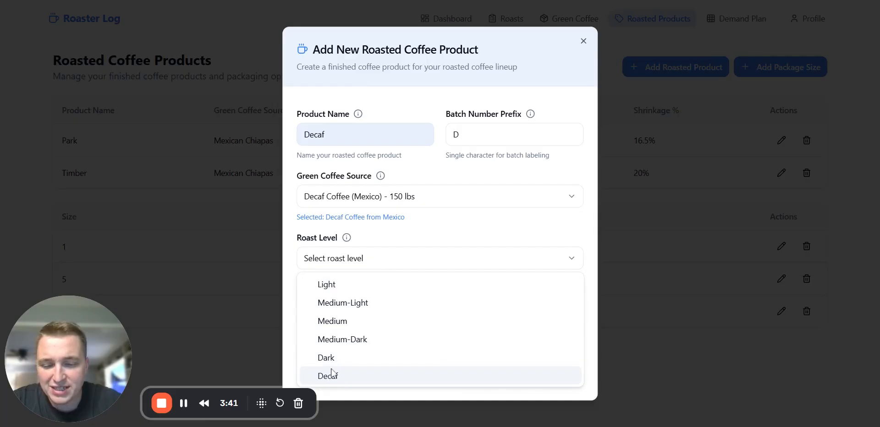
pyautogui.click(333, 360)
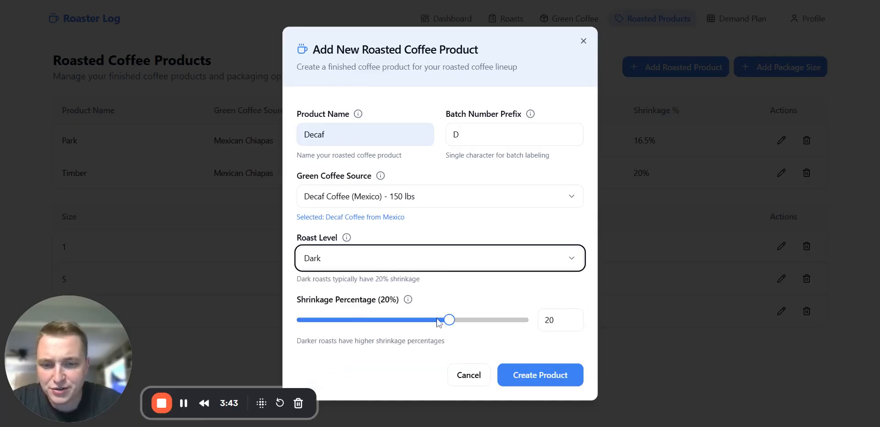
pyautogui.click(527, 375)
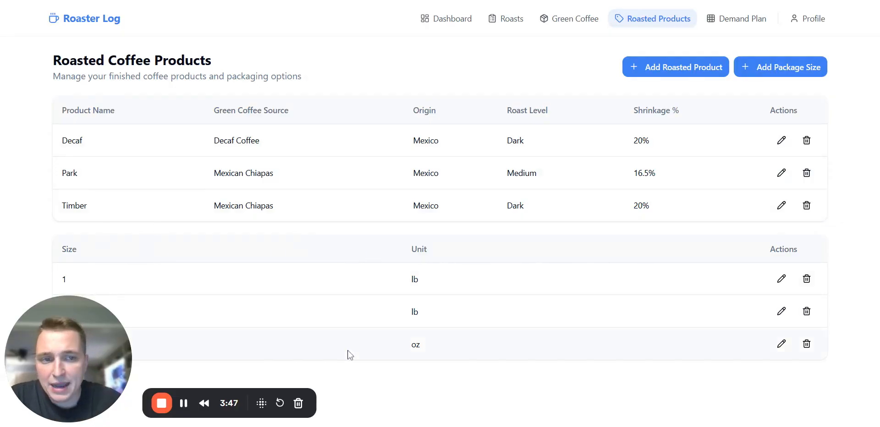
# Look over the green coffee inventory and the profile settings, including the form for adding a new roaster
pyautogui.click(571, 19)
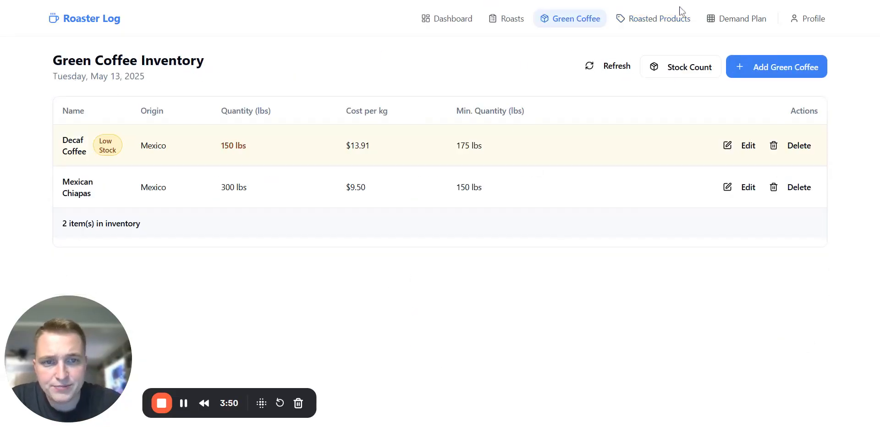
pyautogui.click(657, 27)
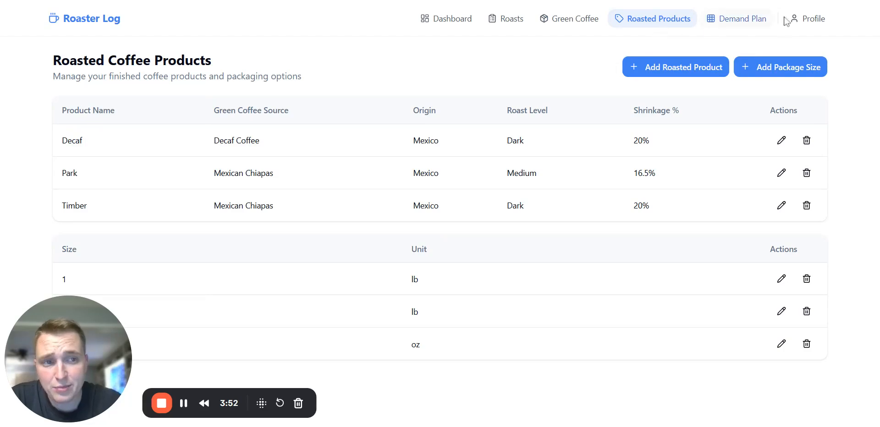
pyautogui.click(807, 19)
pyautogui.scroll(-2, 452, 112)
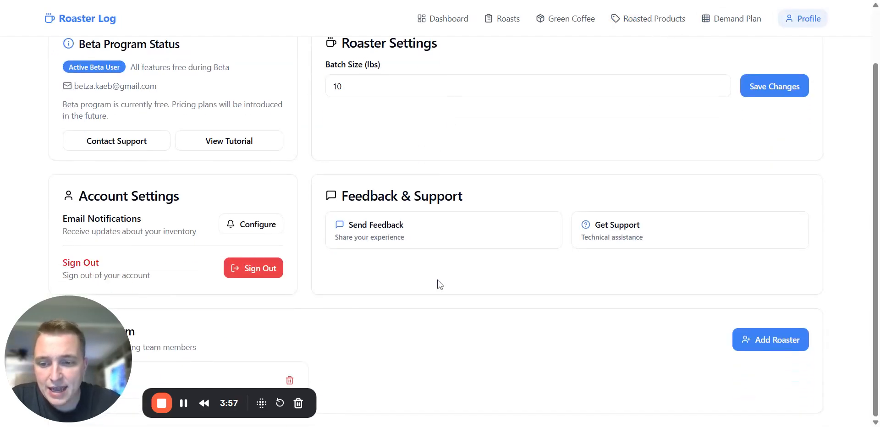
pyautogui.click(757, 344)
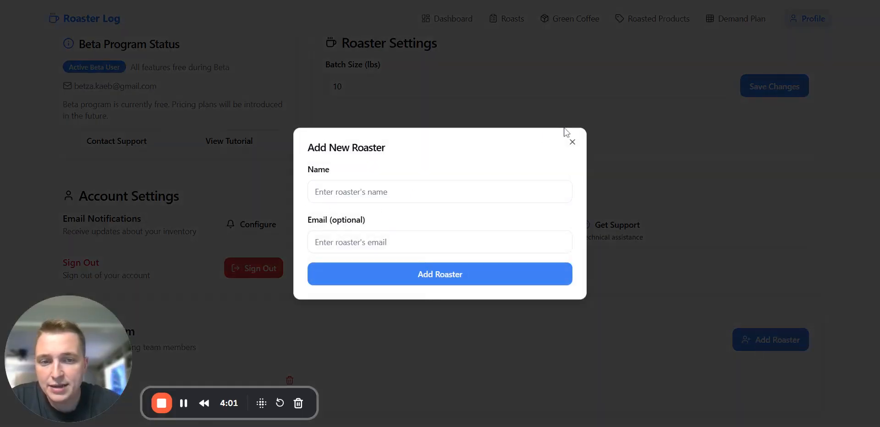
pyautogui.click(572, 142)
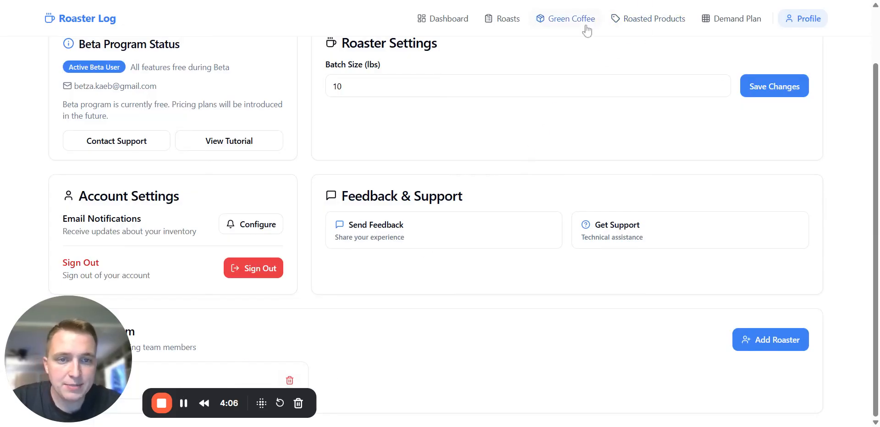
# Start a new roast log for Park (Medium) with Mexican Chiapas as the green coffee and select the roaster
pyautogui.click(495, 26)
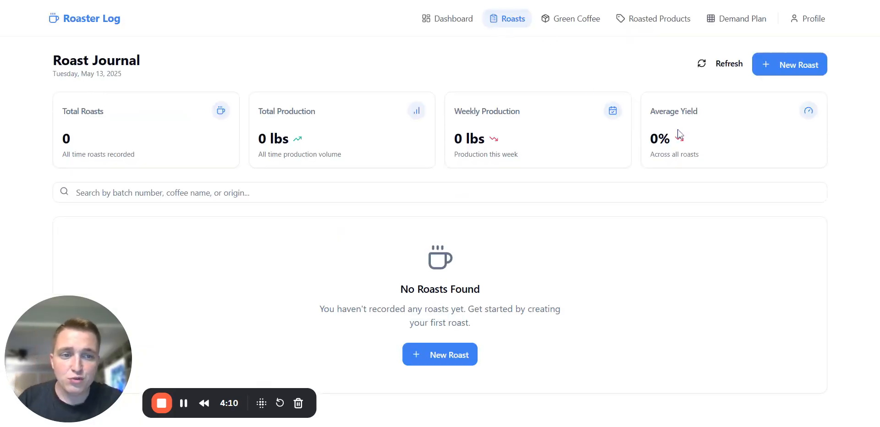
pyautogui.click(446, 361)
pyautogui.click(392, 101)
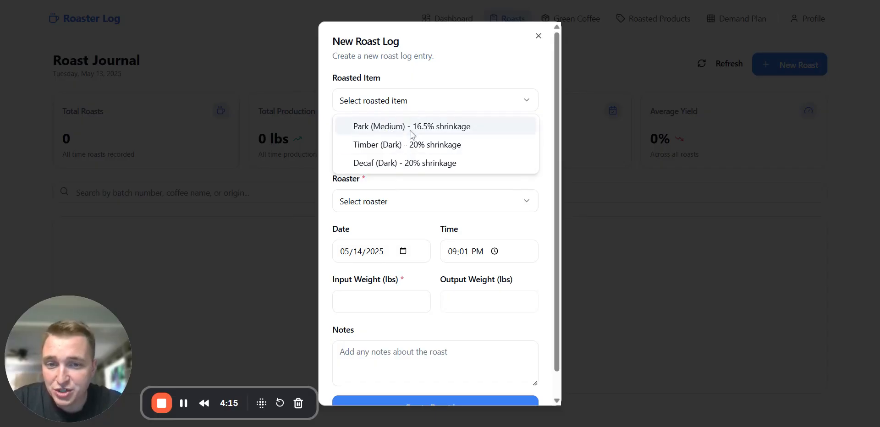
pyautogui.click(402, 130)
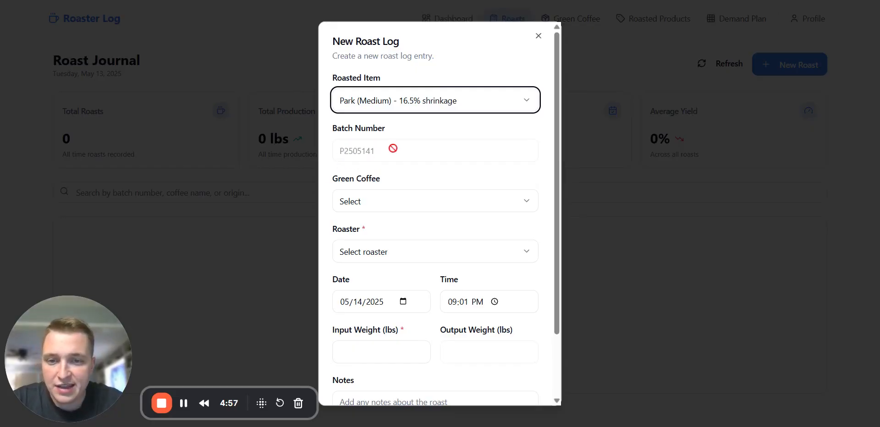
pyautogui.click(364, 207)
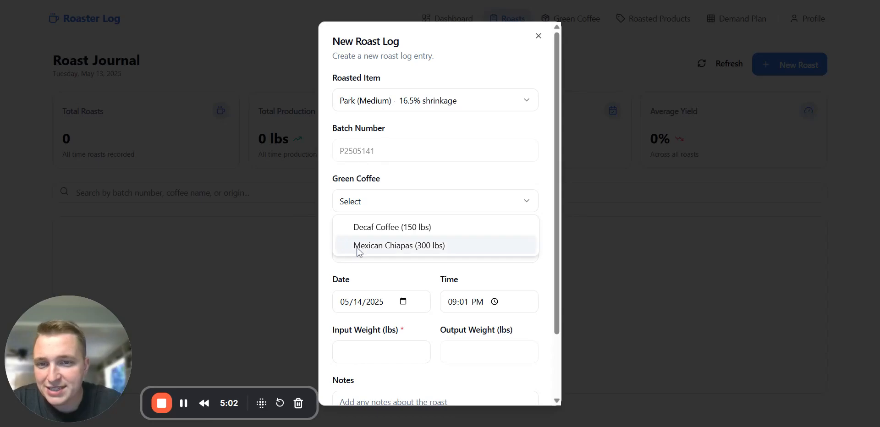
pyautogui.click(382, 243)
pyautogui.click(376, 255)
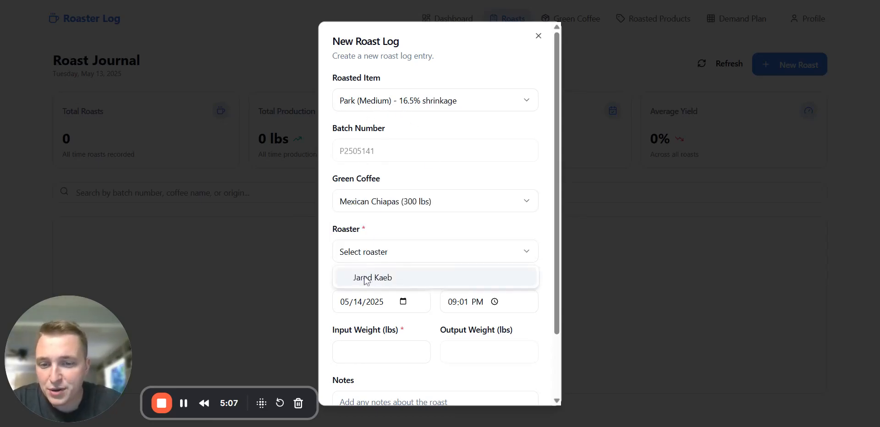
pyautogui.click(366, 278)
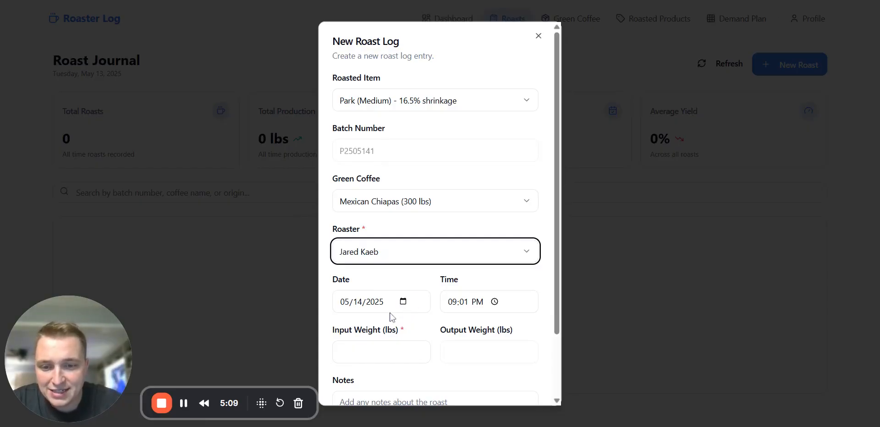
# Set the Park roast's date to 05/13/2025 and its input weight to 9 lbs
pyautogui.click(366, 303)
pyautogui.click(403, 303)
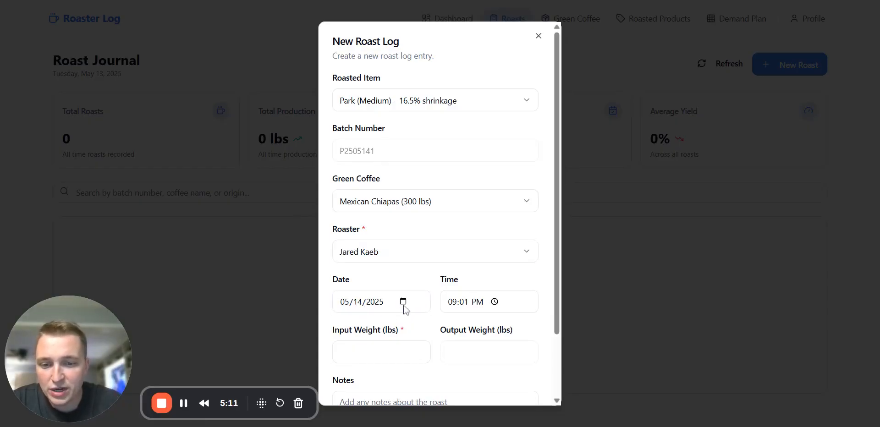
pyautogui.click(403, 292)
pyautogui.scroll(-1, 403, 278)
pyautogui.click(397, 295)
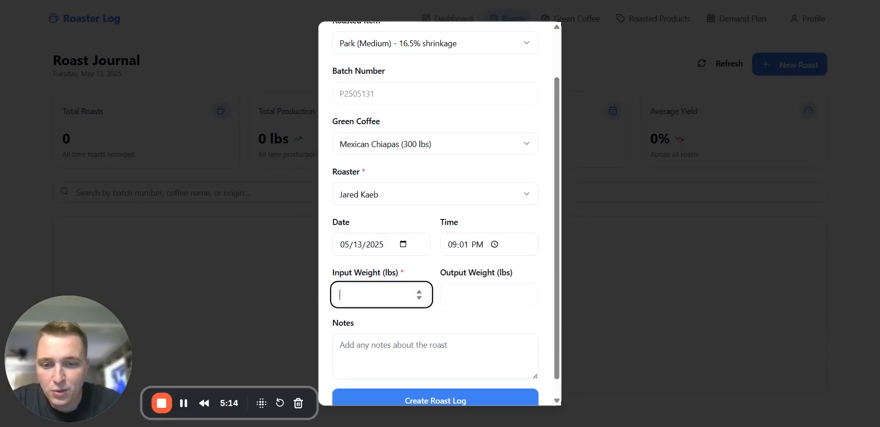
pyautogui.write('9')
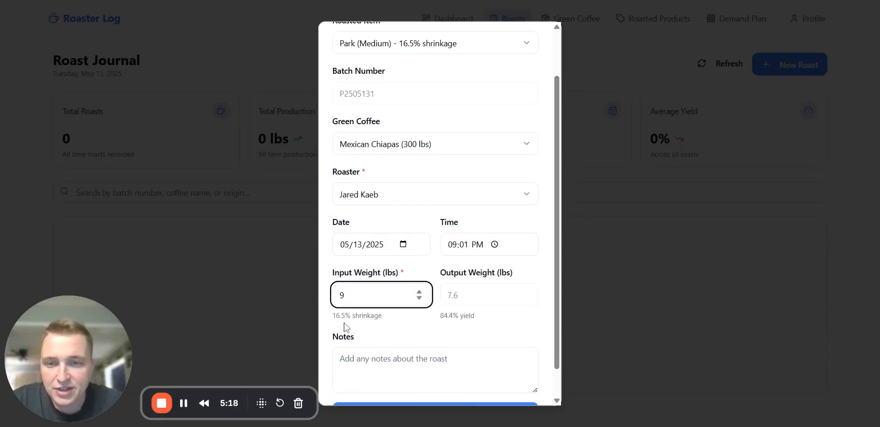
# Create the Park roast log without notes and review its entry under Tuesday, May 13, 2025
pyautogui.scroll(2, 346, 326)
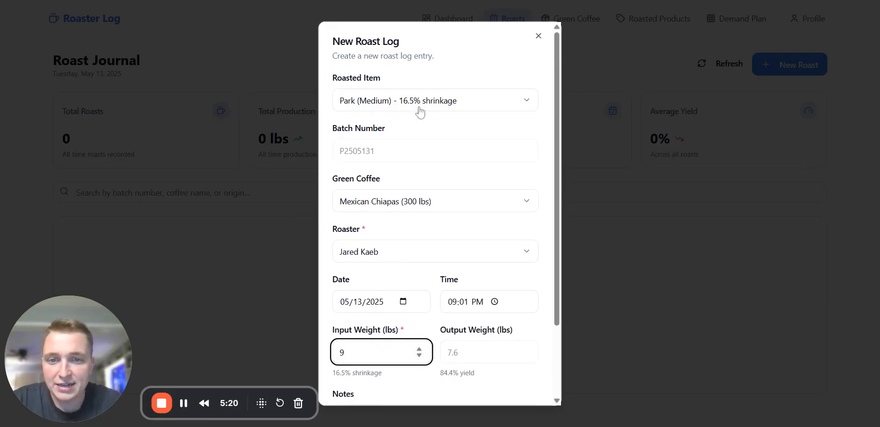
pyautogui.scroll(-1, 420, 112)
pyautogui.scroll(-1, 356, 312)
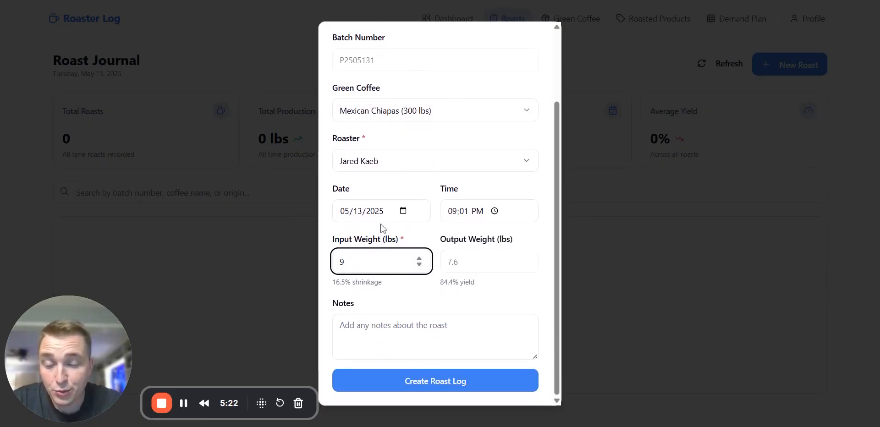
pyautogui.press('Tab')
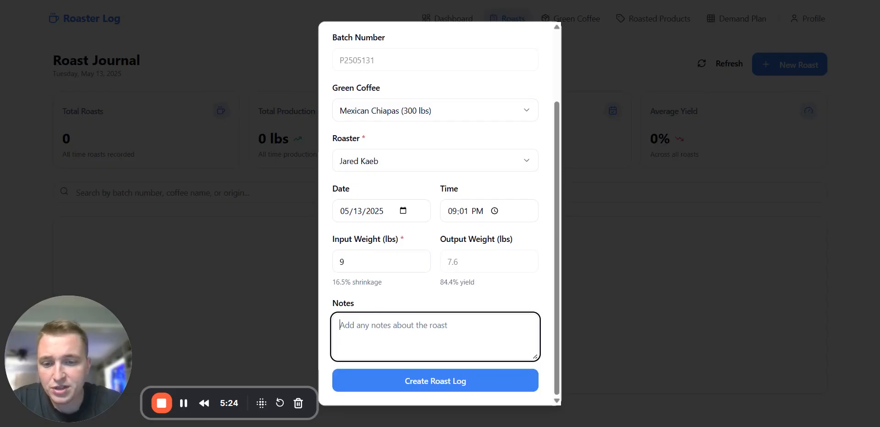
pyautogui.click(348, 380)
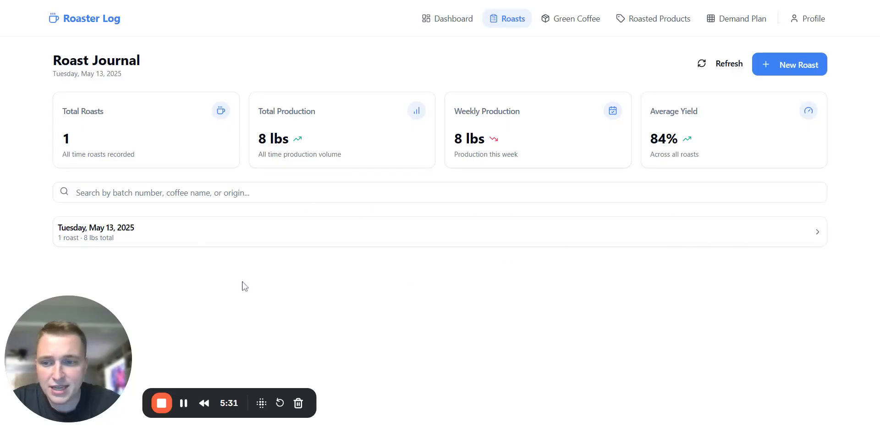
pyautogui.click(108, 236)
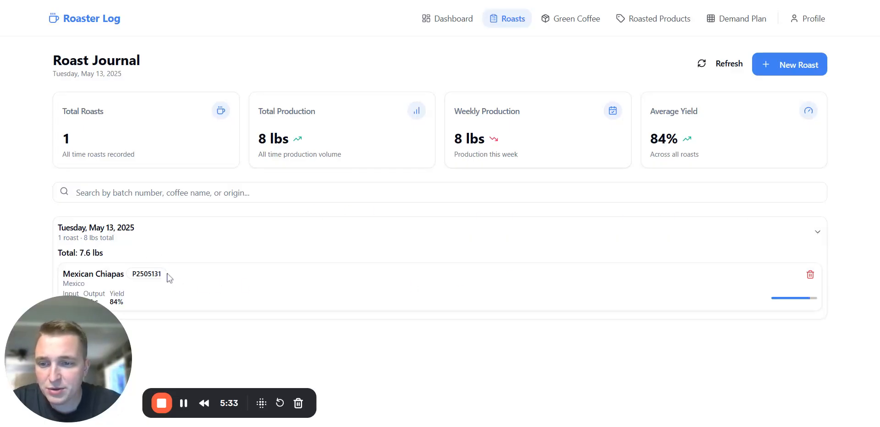
pyautogui.click(222, 230)
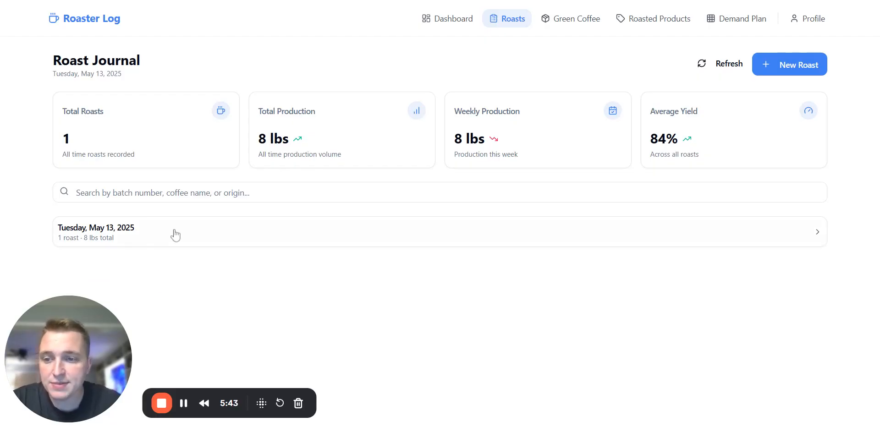
# Start a second roast log for Timber (Dark) with Mexican Chiapas as the green coffee and select the roaster
pyautogui.click(774, 70)
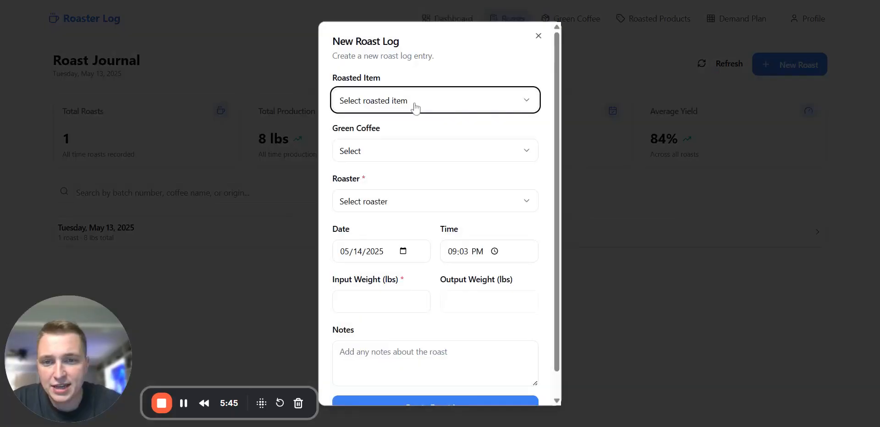
pyautogui.click(415, 102)
pyautogui.click(412, 143)
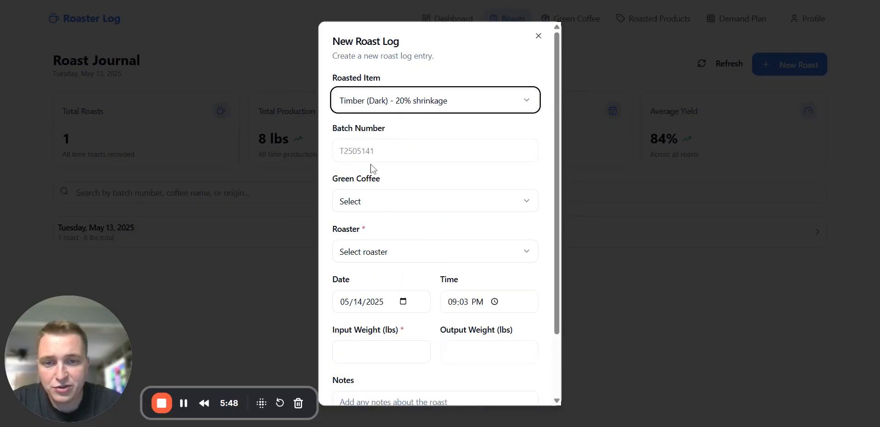
pyautogui.click(362, 205)
pyautogui.click(385, 243)
pyautogui.click(384, 250)
pyautogui.click(369, 280)
# Date the Timber roast 05/13/2025 and enter an input weight of 9 lbs
pyautogui.scroll(-2, 438, 309)
pyautogui.click(401, 238)
pyautogui.click(385, 303)
pyautogui.click(376, 276)
pyautogui.write('9')
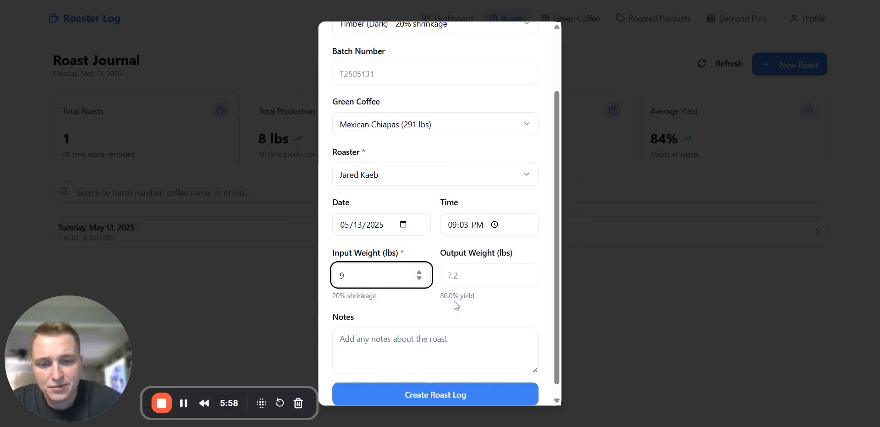
# Create the Timber roast log and collapse the Tuesday, May 13, 2025 group in the roast journal
pyautogui.click(433, 397)
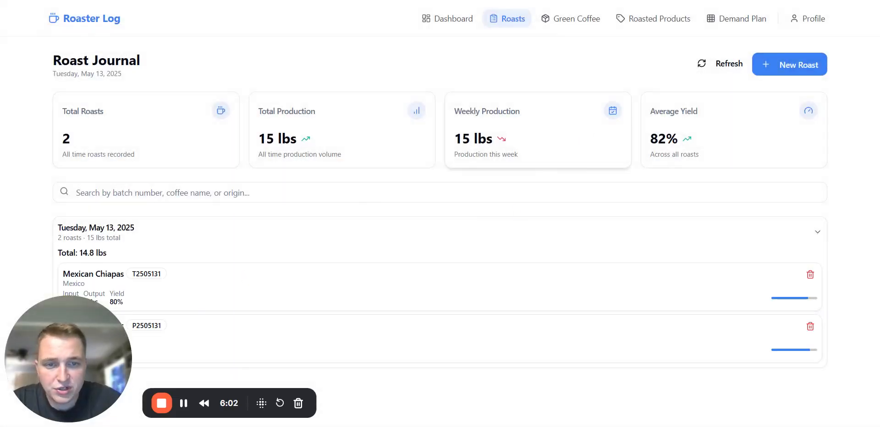
pyautogui.click(502, 236)
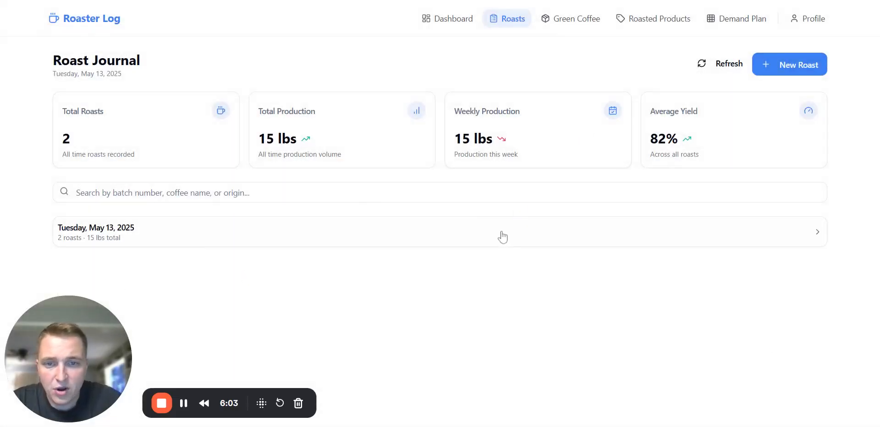
# Start a third roast log for Park (Medium) with Mexican Chiapas as the green coffee and select the roaster
pyautogui.click(790, 65)
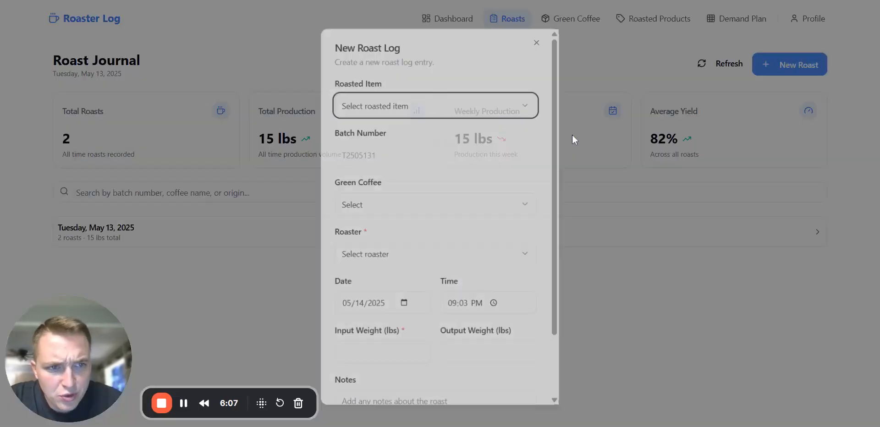
pyautogui.click(393, 102)
pyautogui.click(438, 127)
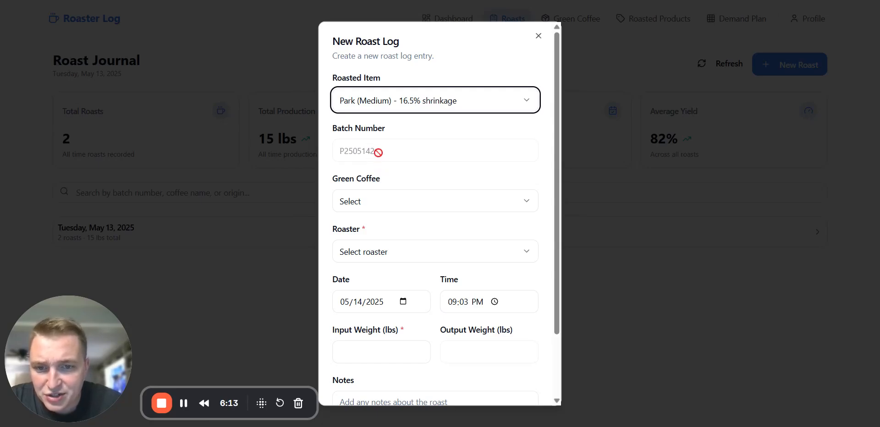
pyautogui.click(393, 207)
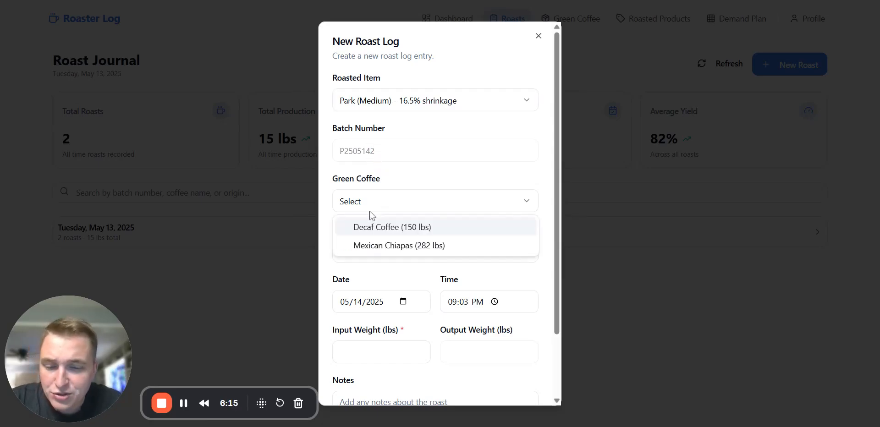
pyautogui.click(375, 243)
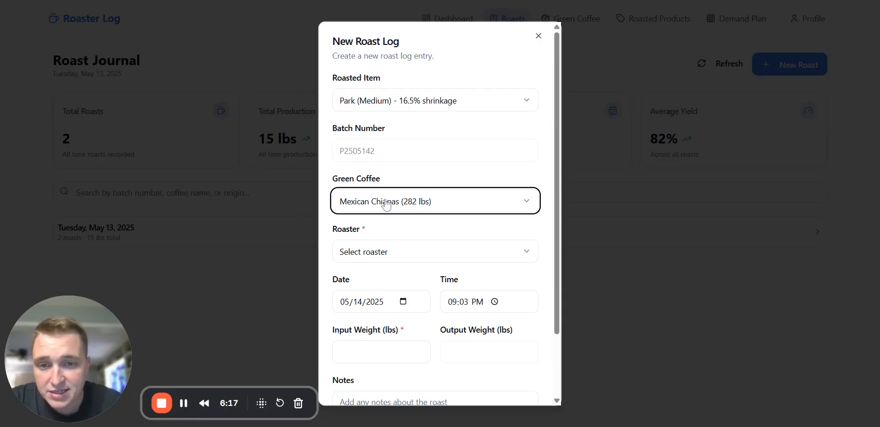
pyautogui.click(372, 250)
pyautogui.click(385, 286)
# Date the third roast 05/13/2025 and set its input weight to 9 lbs
pyautogui.click(403, 302)
pyautogui.click(407, 325)
pyautogui.scroll(-2, 385, 306)
pyautogui.click(383, 277)
pyautogui.write('9')
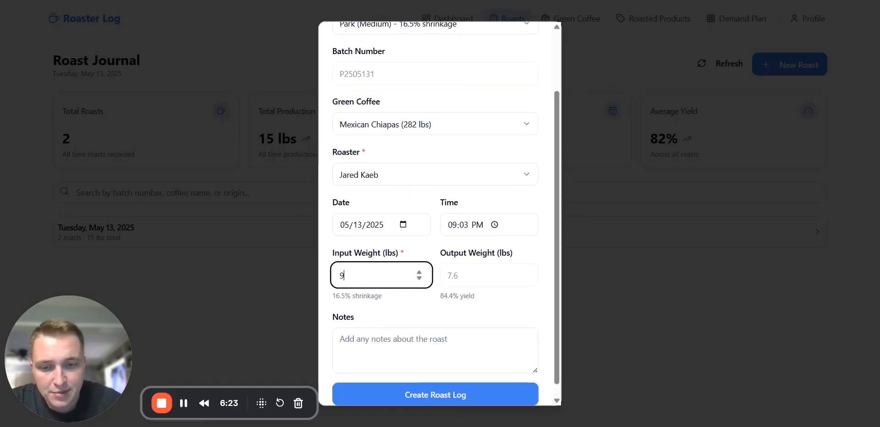
# Create the second Park roast log without notes and review the entries under Tuesday, May 13, 2025
pyautogui.scroll(-1, 383, 278)
pyautogui.click(389, 384)
pyautogui.click(245, 231)
pyautogui.click(242, 230)
pyautogui.click(241, 230)
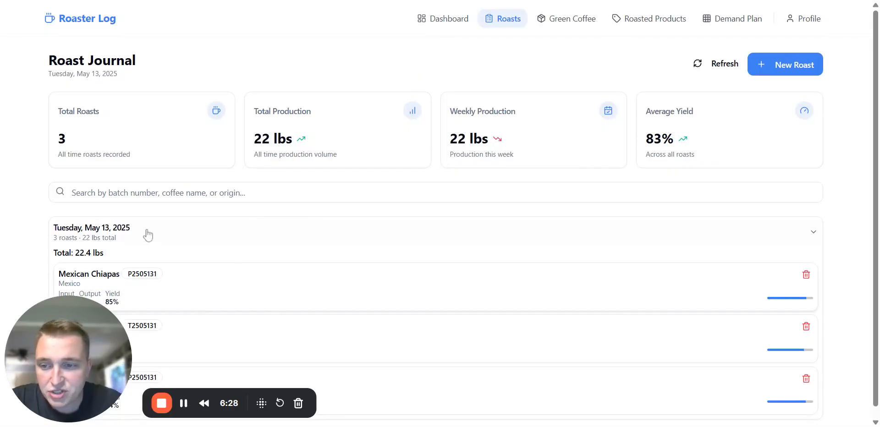
pyautogui.click(250, 230)
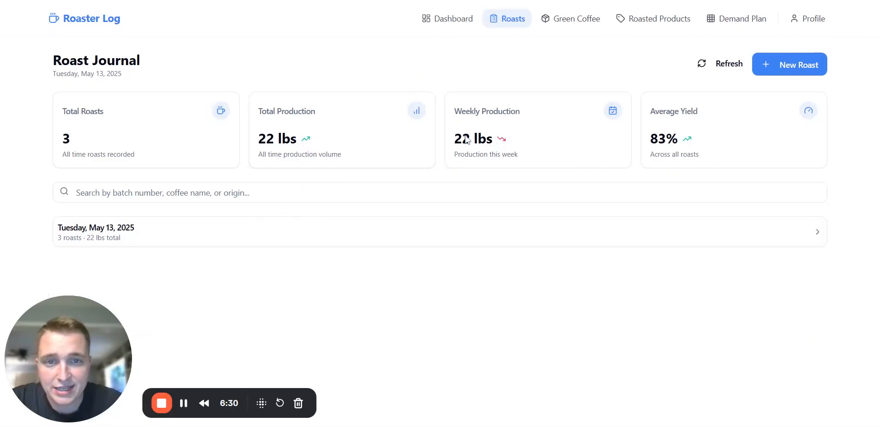
# Check the dashboard's green coffee stock and compare the Mexican Chiapas inventory quantity with the roasts logged in the journal
pyautogui.click(453, 20)
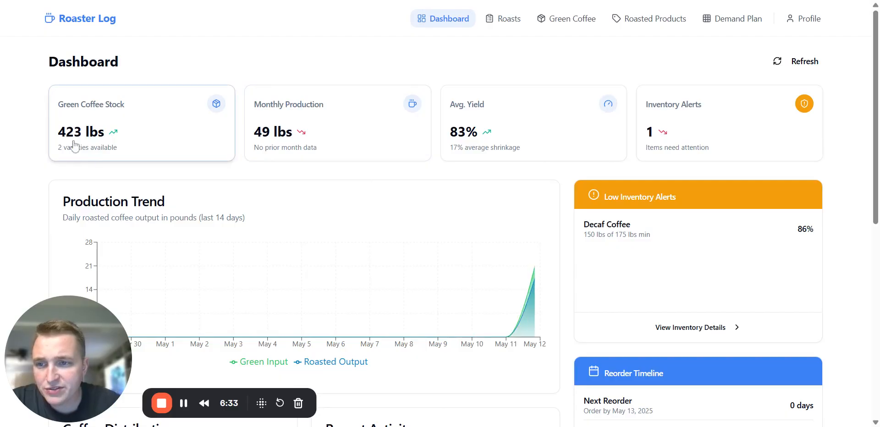
pyautogui.click(579, 22)
pyautogui.moveTo(221, 187); pyautogui.dragTo(247, 189)
pyautogui.click(255, 190)
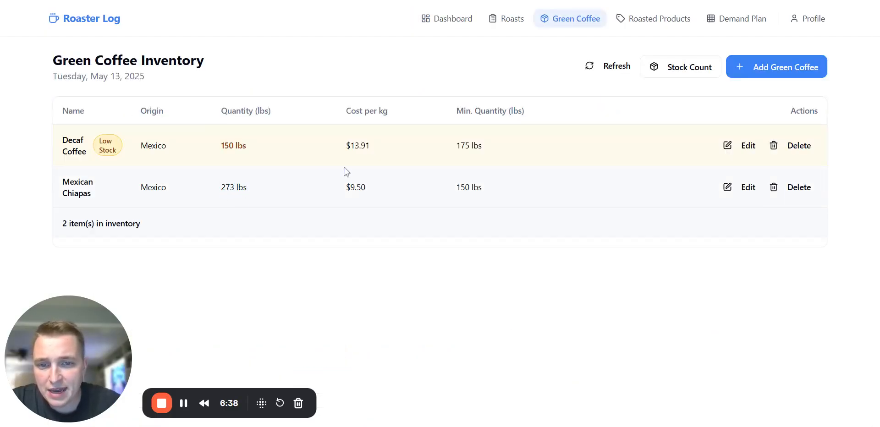
pyautogui.click(490, 25)
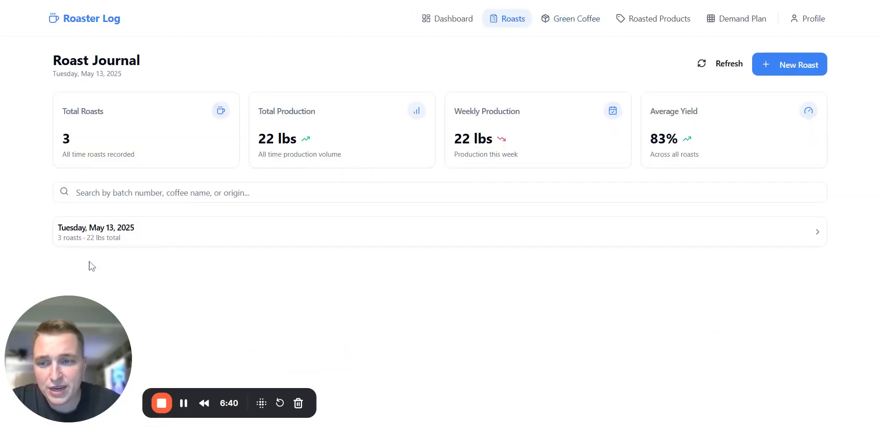
pyautogui.click(138, 236)
pyautogui.scroll(-1, 158, 275)
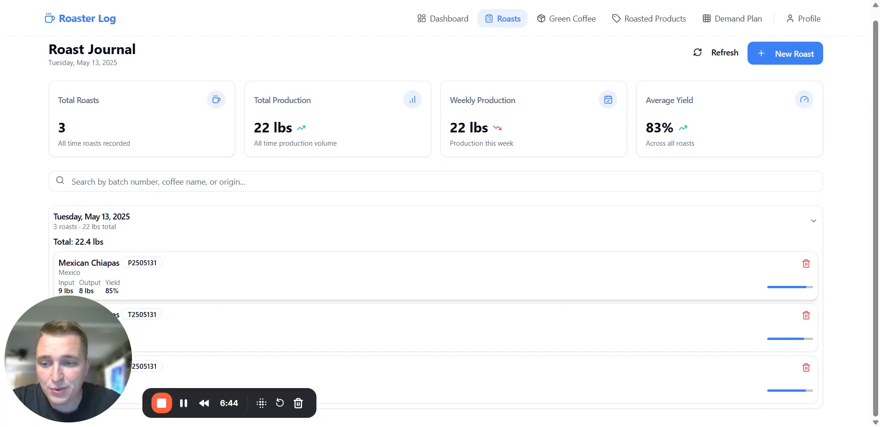
pyautogui.click(566, 23)
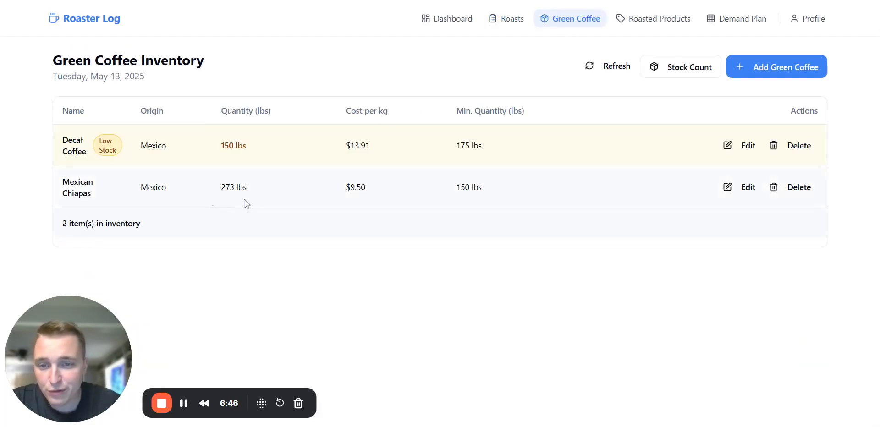
# Examine the dashboard's summary cards, production trend and the low inventory alert for Decaf Coffee
pyautogui.click(441, 21)
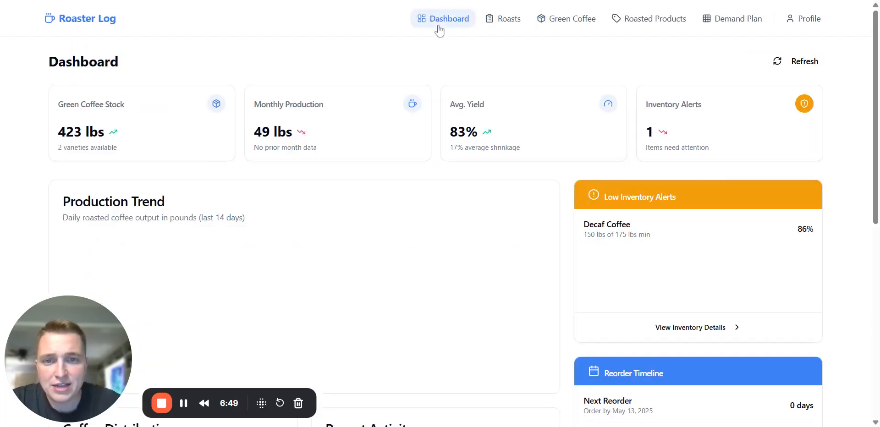
pyautogui.scroll(-3, 183, 192)
pyautogui.scroll(3, 152, 202)
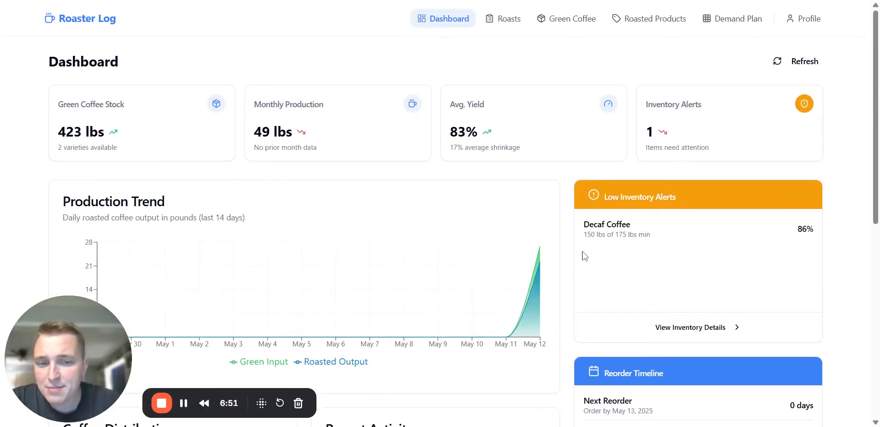
pyautogui.moveTo(540, 268)
pyautogui.moveTo(583, 224); pyautogui.dragTo(631, 225)
pyautogui.click(707, 235)
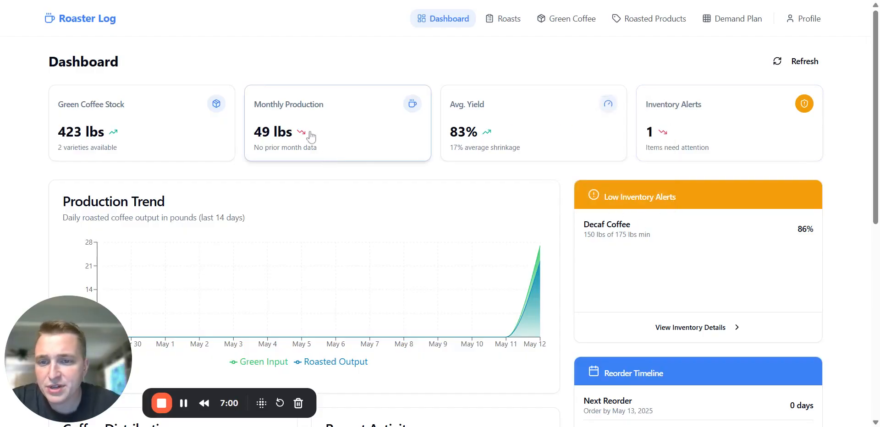
pyautogui.scroll(-1, 388, 198)
pyautogui.scroll(1, 385, 200)
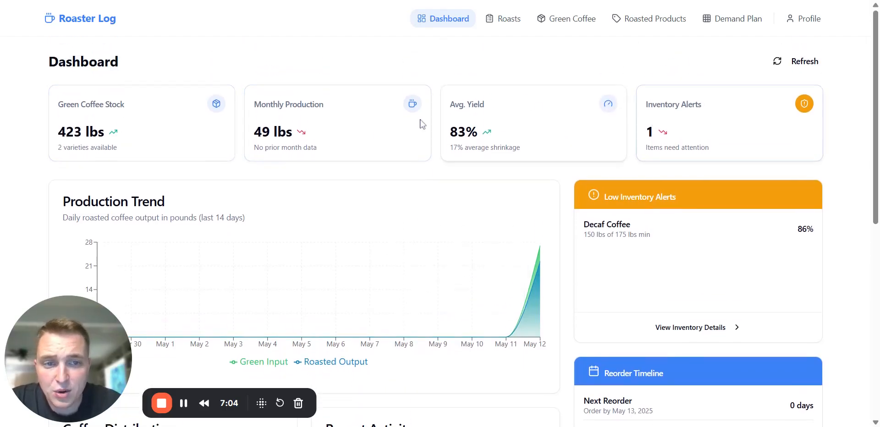
pyautogui.scroll(-1, 724, 125)
# Examine the Reorder Timeline's next reorder, expected delivery and recommended order on the dashboard
pyautogui.scroll(-5, 724, 124)
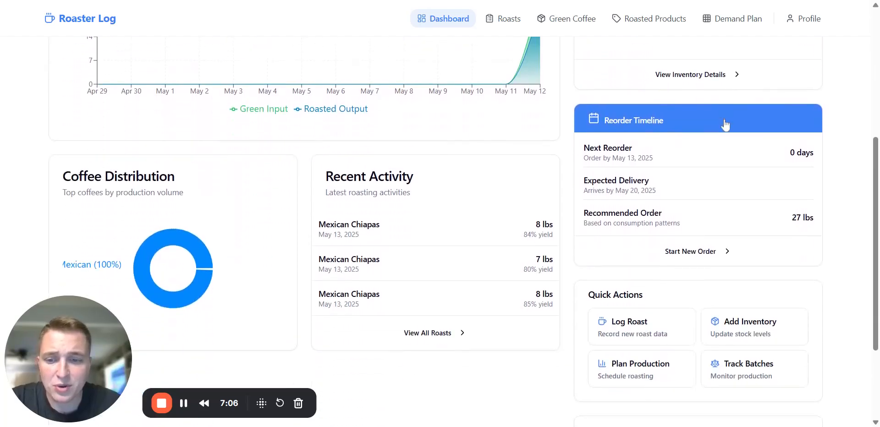
pyautogui.scroll(1, 696, 230)
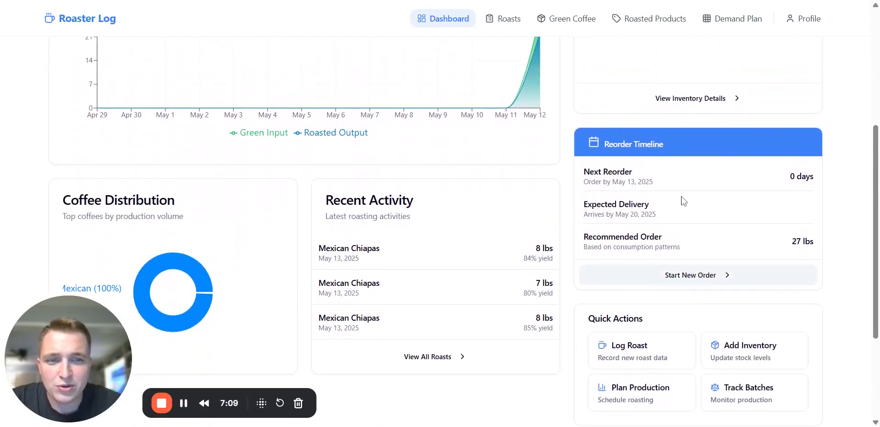
pyautogui.moveTo(601, 144); pyautogui.dragTo(695, 170)
pyautogui.click(670, 188)
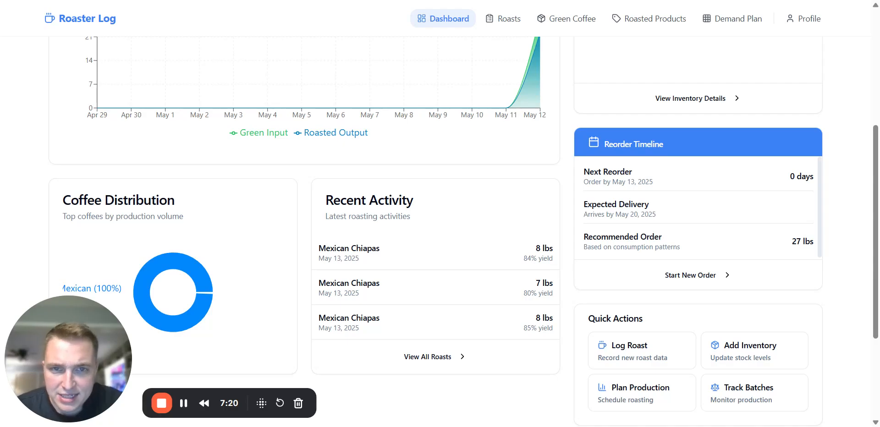
pyautogui.scroll(1, 501, 120)
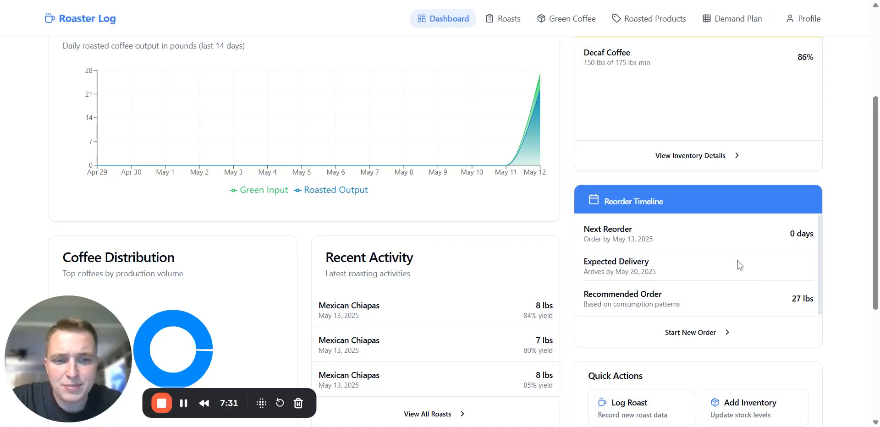
pyautogui.moveTo(816, 239); pyautogui.dragTo(789, 240)
pyautogui.click(787, 241)
# Review the Decaf Coffee stock alert, the May 12 production trend figures and the option for starting a new order
pyautogui.scroll(4, 787, 241)
pyautogui.moveTo(583, 225); pyautogui.dragTo(639, 235)
pyautogui.click(668, 238)
pyautogui.scroll(-2, 689, 216)
pyautogui.moveTo(537, 165)
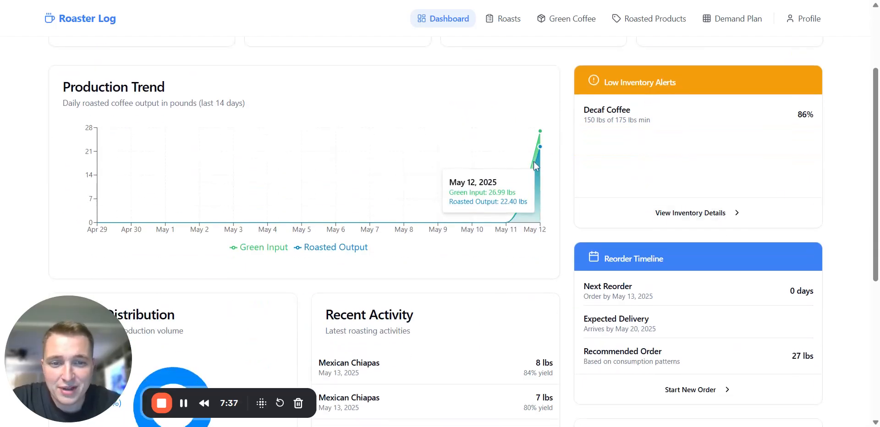
pyautogui.scroll(-1, 758, 307)
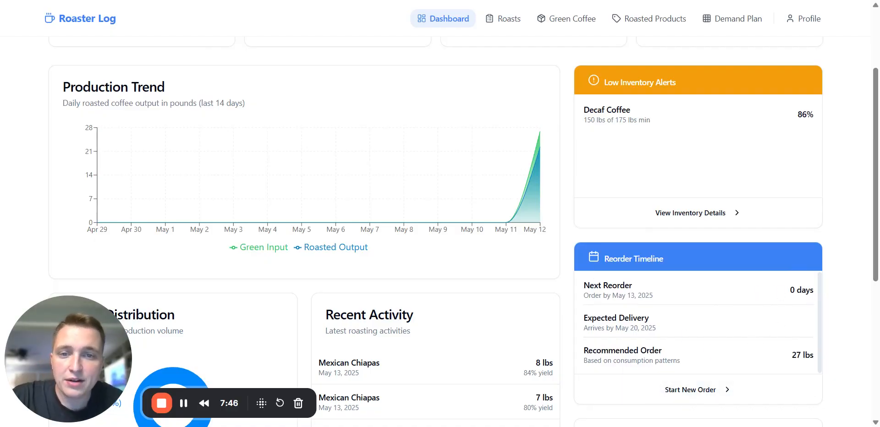
pyautogui.scroll(-1, 698, 204)
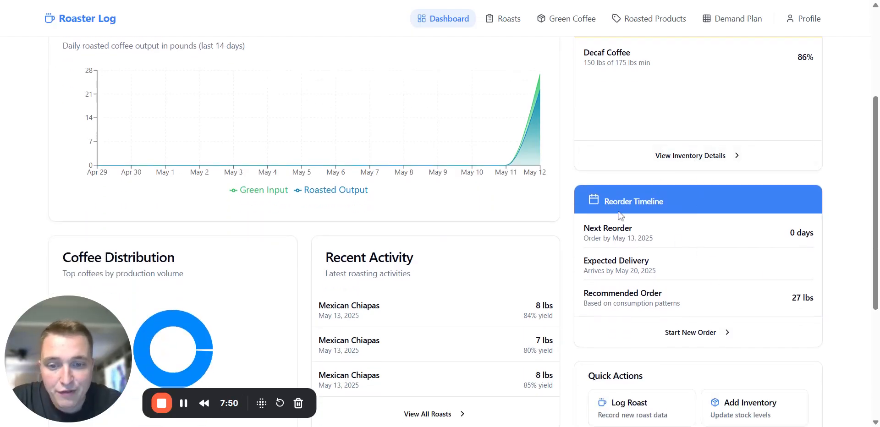
pyautogui.scroll(-1, 628, 292)
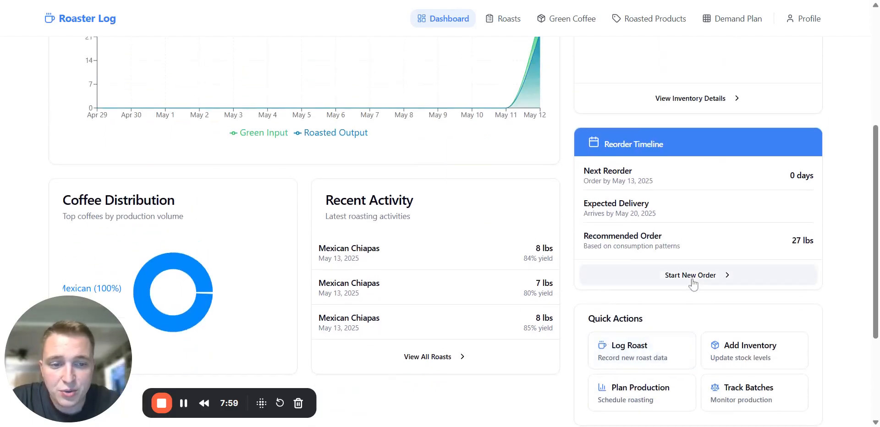
pyautogui.scroll(3, 692, 282)
pyautogui.scroll(2, 691, 285)
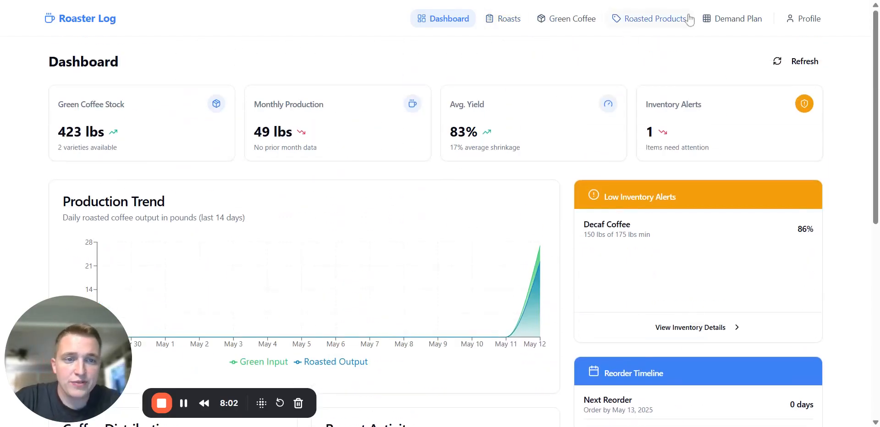
# Start a roasting plan in the Demand Planner with 18 packages of 12 oz Park (Medium) - Mexican Chiapas
pyautogui.click(745, 22)
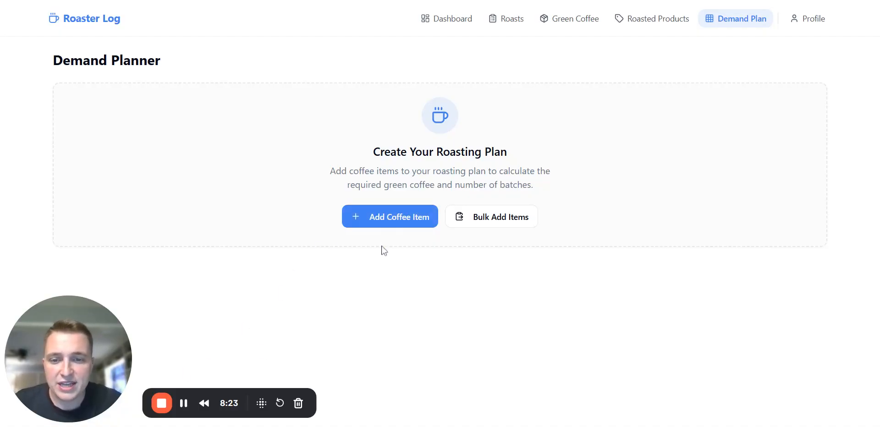
pyautogui.click(383, 227)
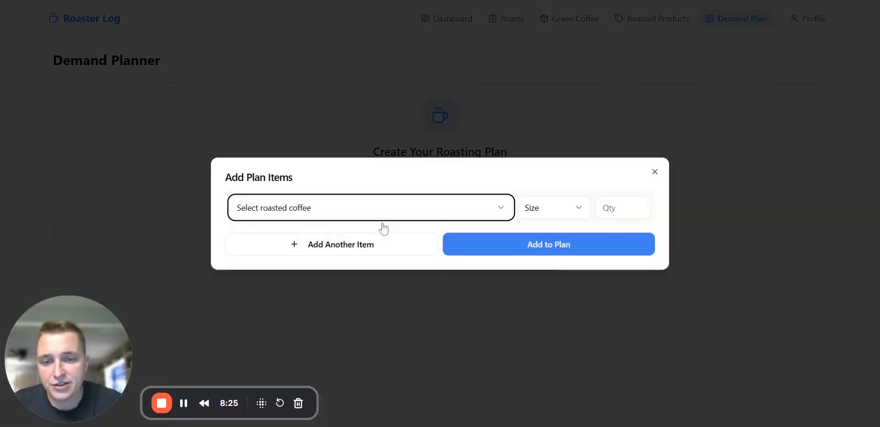
pyautogui.click(366, 211)
pyautogui.click(307, 254)
pyautogui.click(552, 207)
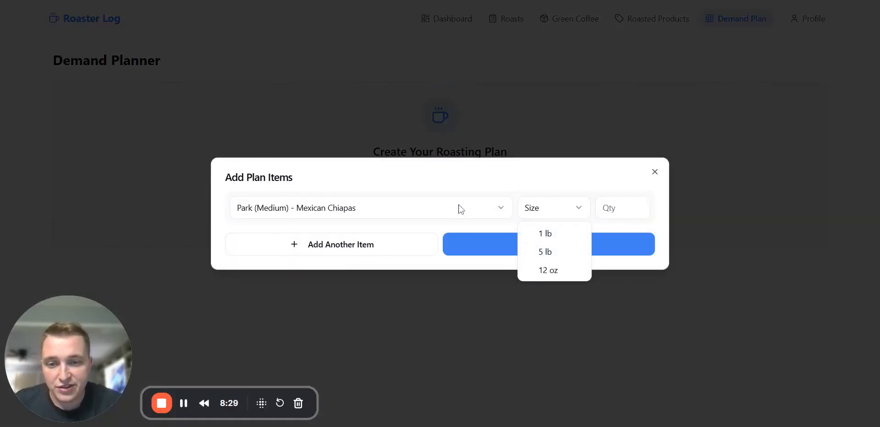
pyautogui.click(548, 270)
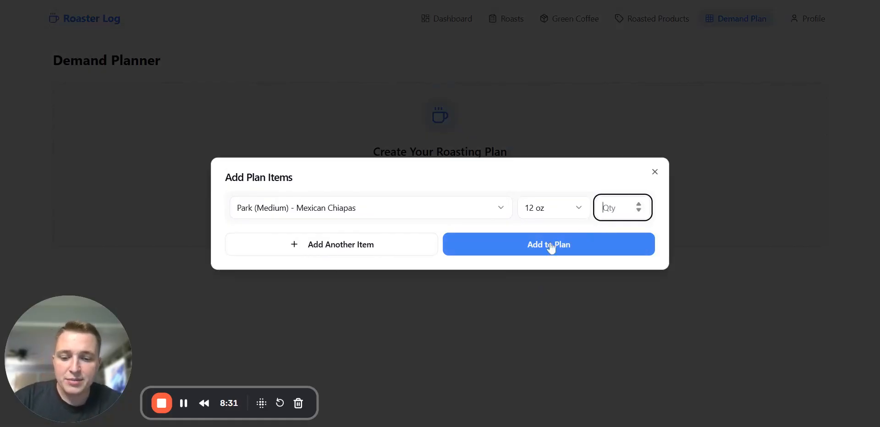
pyautogui.write('18')
# Add a second plan item for 20 packages of 12 oz Timber (Dark) - Mexican Chiapas
pyautogui.click(330, 244)
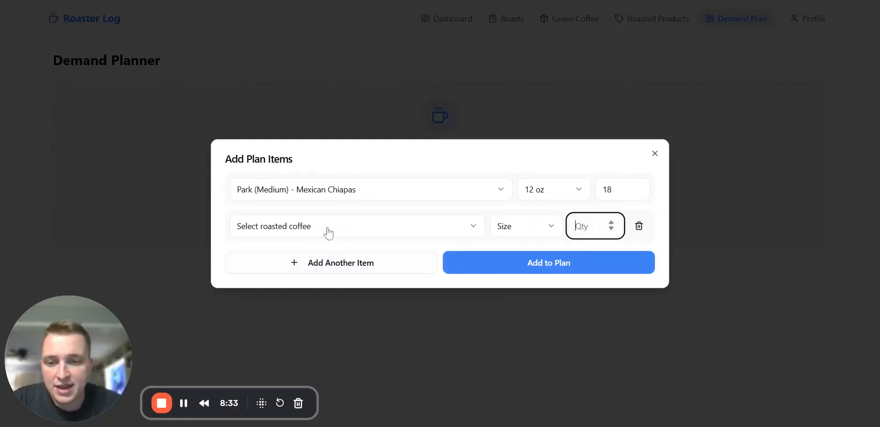
pyautogui.click(330, 231)
pyautogui.click(293, 288)
pyautogui.click(509, 226)
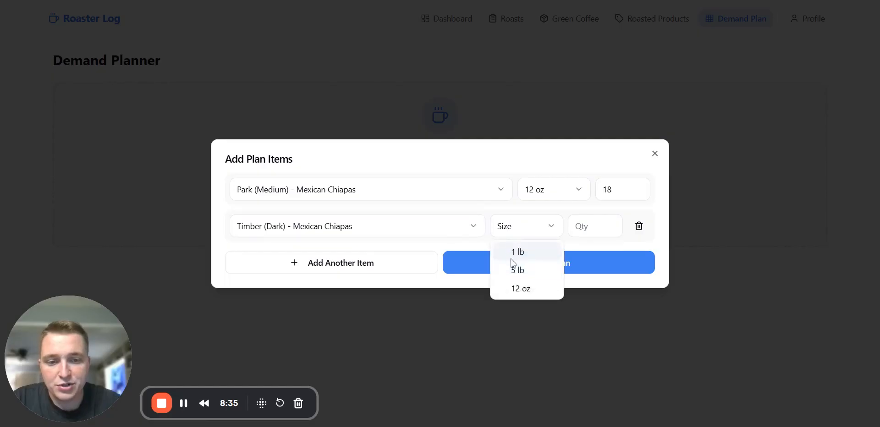
pyautogui.click(516, 289)
pyautogui.write('20')
# Add a third plan item for 5 packages of 12 oz Decaf (Dark) - Decaf Coffee
pyautogui.click(299, 264)
pyautogui.click(316, 241)
pyautogui.click(386, 262)
pyautogui.click(523, 245)
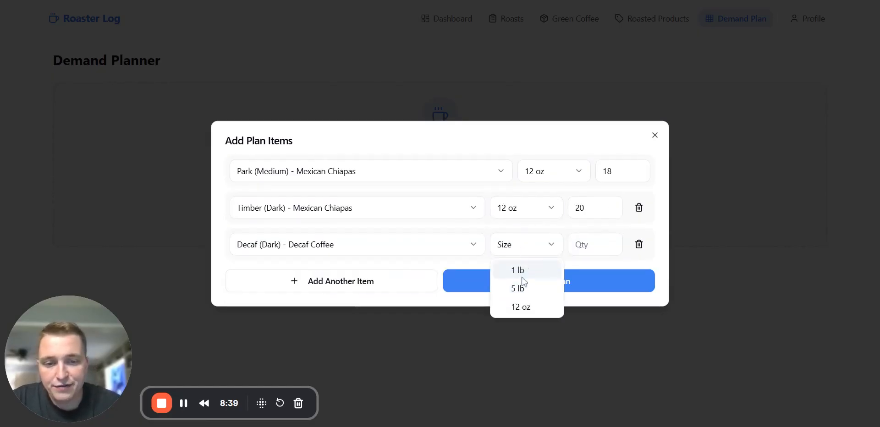
pyautogui.click(521, 307)
pyautogui.write('5')
# Add a fourth plan item for 15 packages of 5 lb Park (Medium) - Mexican Chiapas
pyautogui.click(308, 282)
pyautogui.click(310, 269)
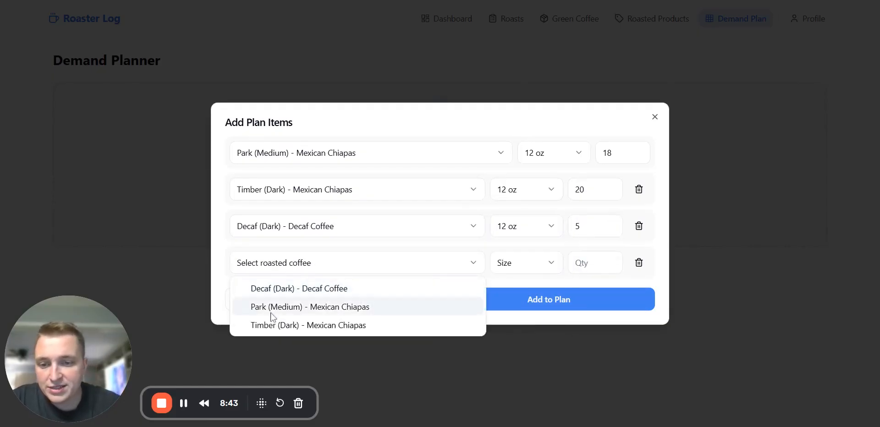
pyautogui.click(271, 313)
pyautogui.click(511, 268)
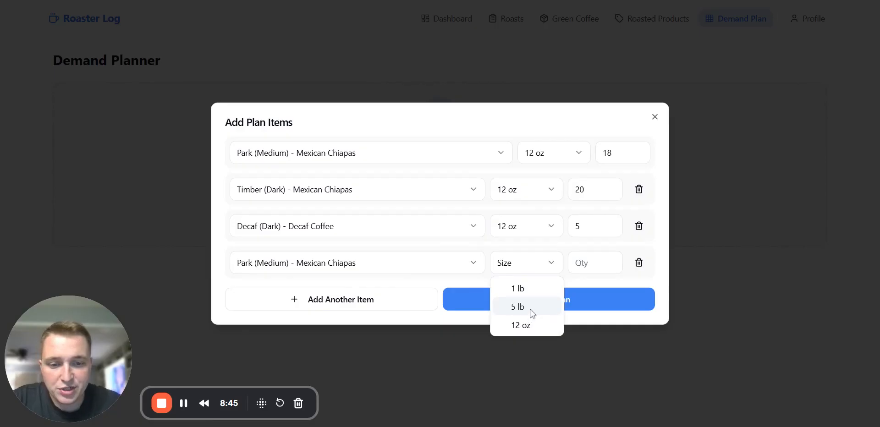
pyautogui.click(531, 313)
pyautogui.write('15')
# Add a fifth item for 12 packages of 5 lb Timber (Dark) - Mexican Chiapas and submit all items to the plan
pyautogui.click(335, 299)
pyautogui.click(362, 287)
pyautogui.click(287, 349)
pyautogui.click(520, 279)
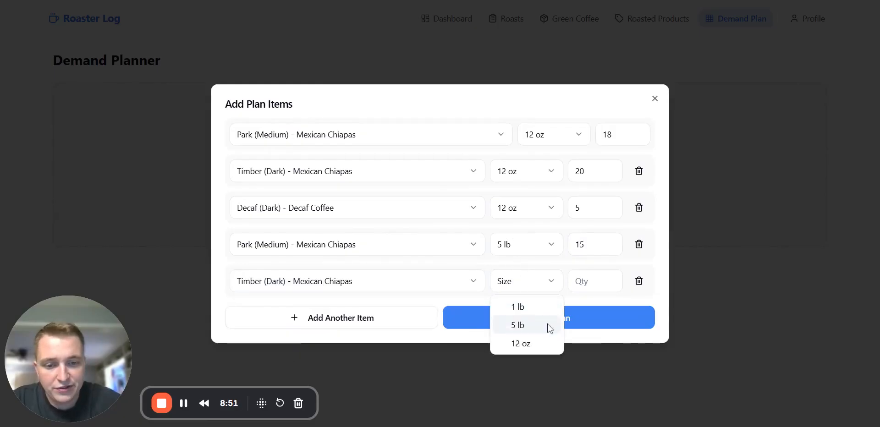
pyautogui.click(553, 323)
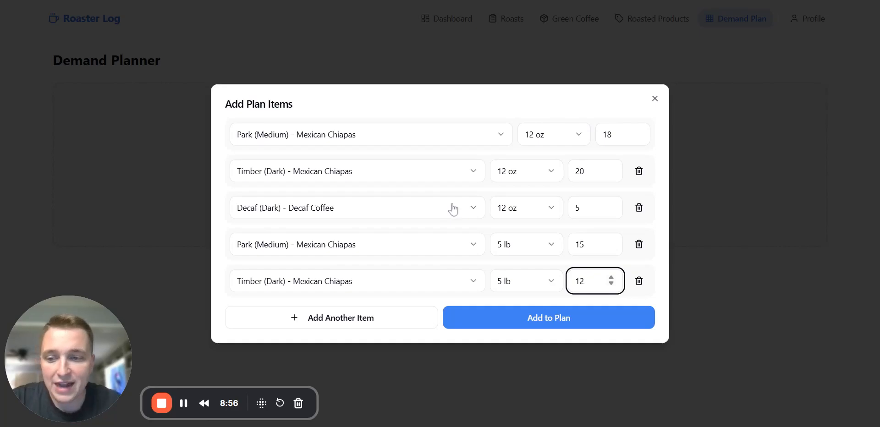
pyautogui.click(571, 320)
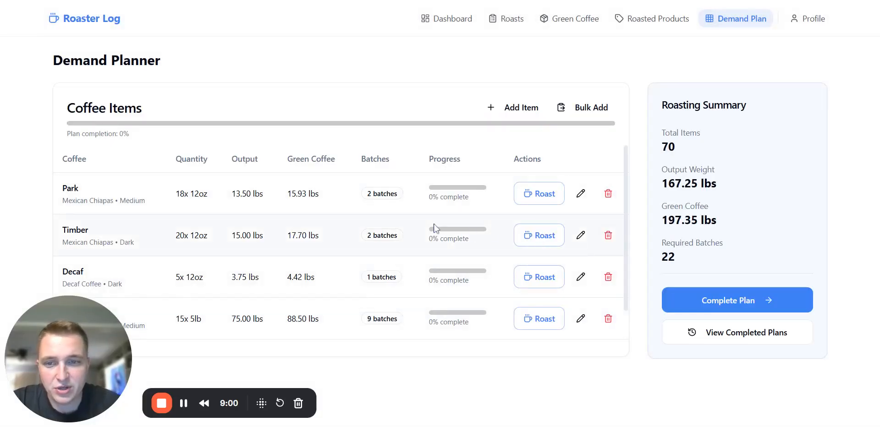
# Check the roaster batch size in the profile settings and return to the demand plan
pyautogui.scroll(-1, 376, 234)
pyautogui.scroll(1, 360, 235)
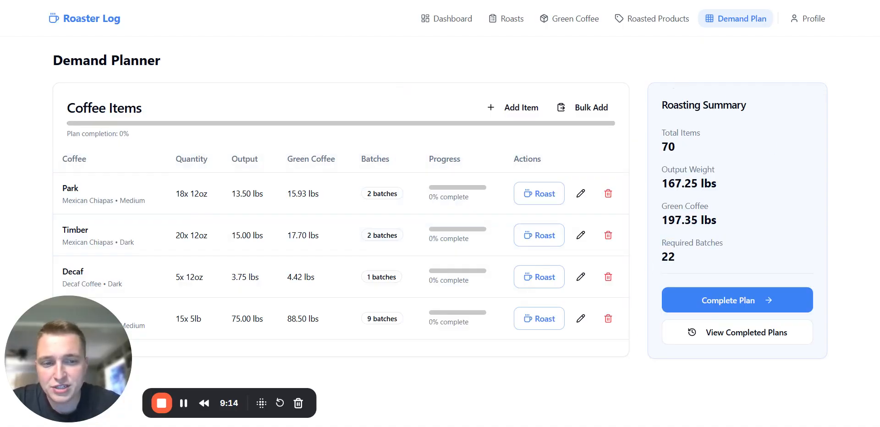
pyautogui.click(796, 21)
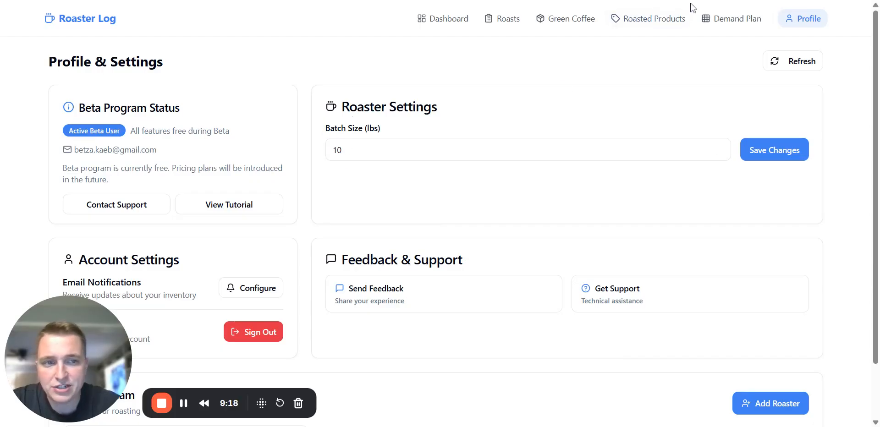
pyautogui.click(710, 19)
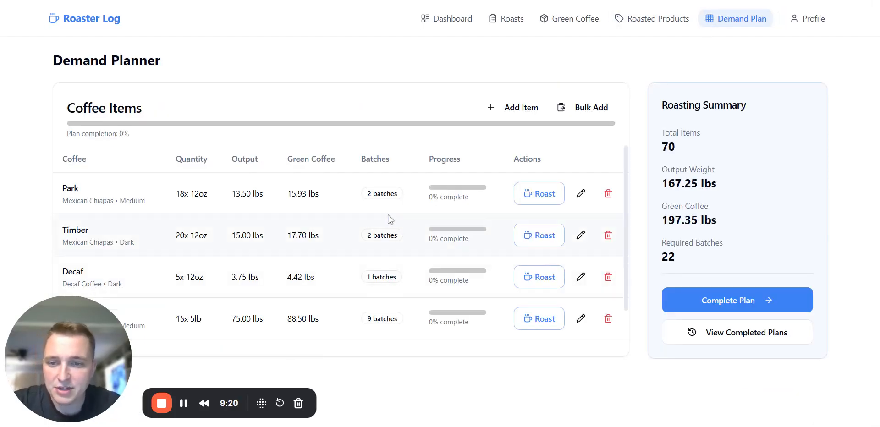
# Review the required batches, green coffee weight and total items in the Roasting Summary
pyautogui.moveTo(662, 239); pyautogui.dragTo(692, 257)
pyautogui.click(688, 259)
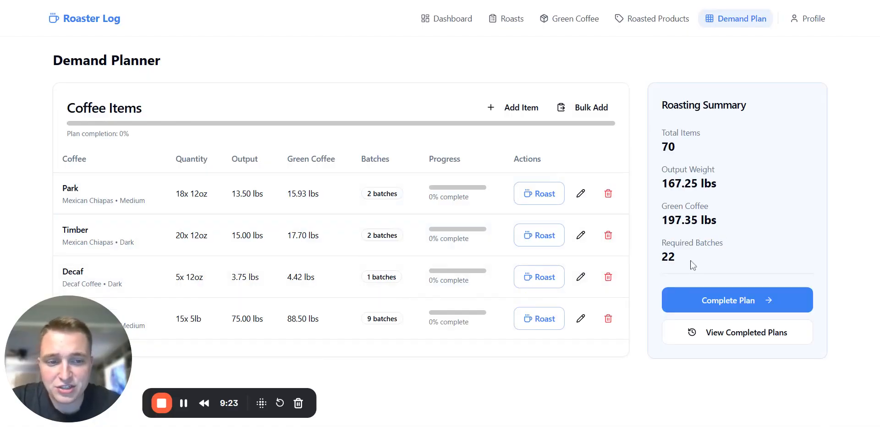
pyautogui.moveTo(661, 201); pyautogui.dragTo(720, 224)
pyautogui.click(726, 226)
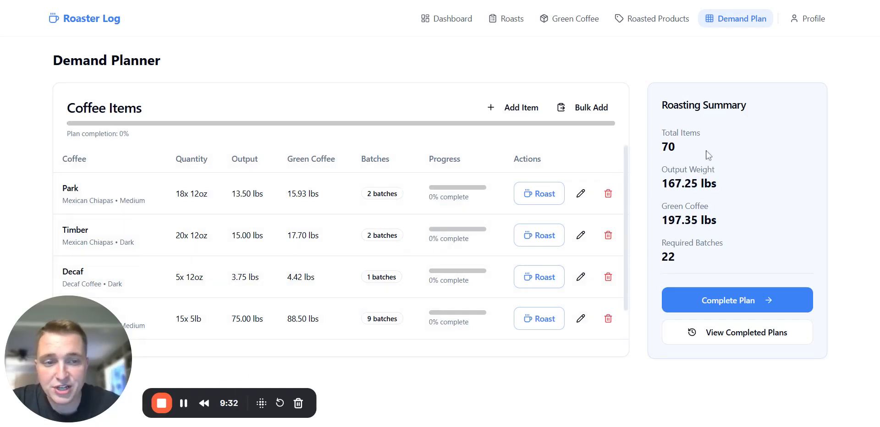
pyautogui.moveTo(663, 132); pyautogui.dragTo(682, 150)
pyautogui.click(682, 150)
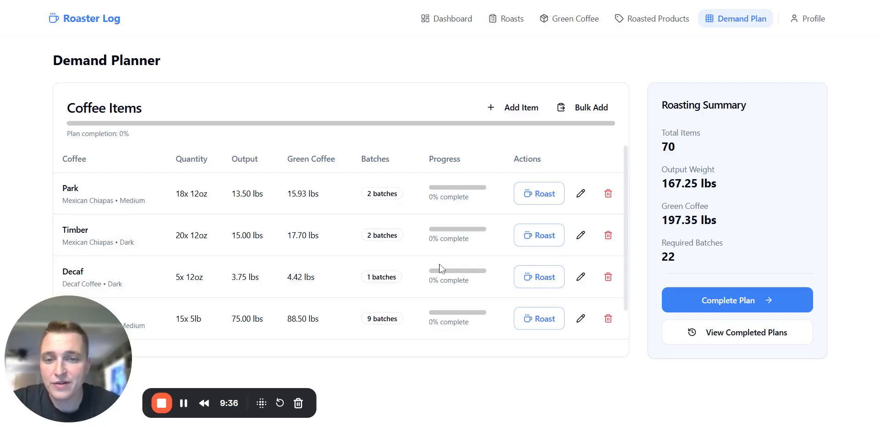
# Examine the quantity, output, green coffee and batch figures of the 12 oz Park and Timber plan items
pyautogui.scroll(-1, 163, 232)
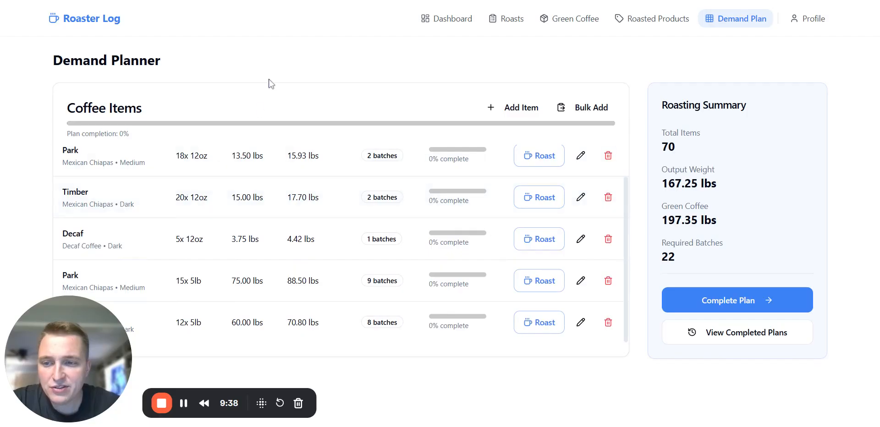
pyautogui.scroll(1, 140, 163)
pyautogui.moveTo(175, 193); pyautogui.dragTo(403, 200)
pyautogui.click(321, 191)
pyautogui.click(410, 203)
pyautogui.moveTo(179, 235); pyautogui.dragTo(272, 236)
pyautogui.click(272, 237)
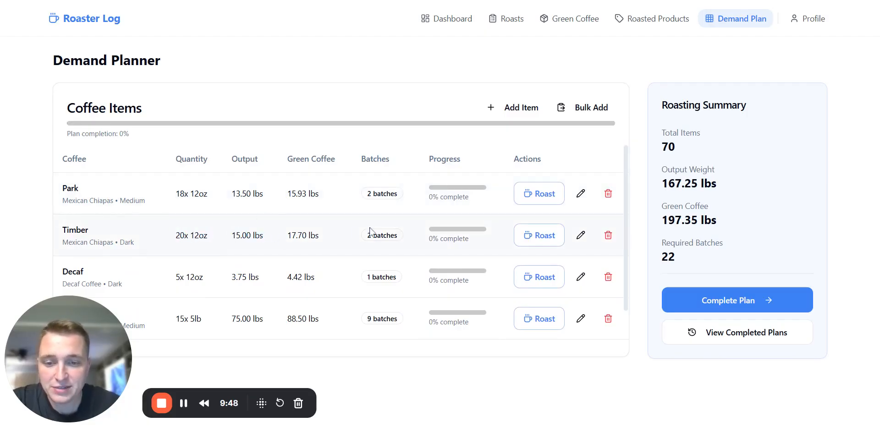
# Compare the output weights of the 5 lb and 12 oz Park items across the Coffee Items list
pyautogui.scroll(-2, 321, 202)
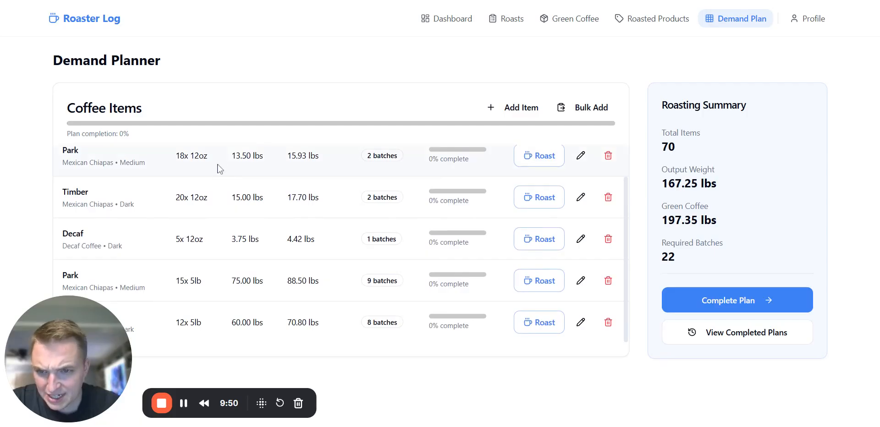
pyautogui.scroll(2, 229, 202)
pyautogui.scroll(-2, 206, 238)
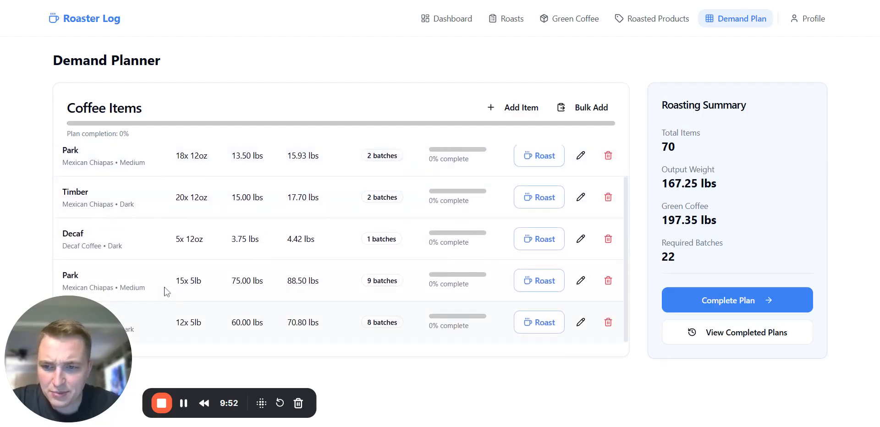
pyautogui.scroll(2, 238, 243)
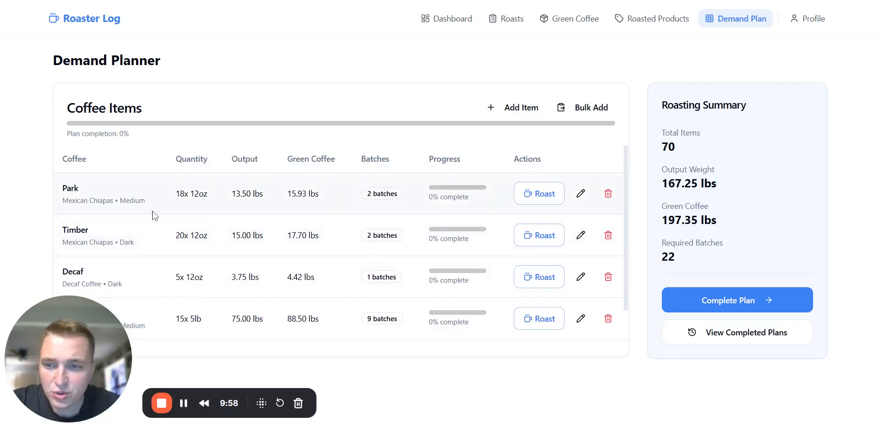
pyautogui.scroll(-1, 149, 312)
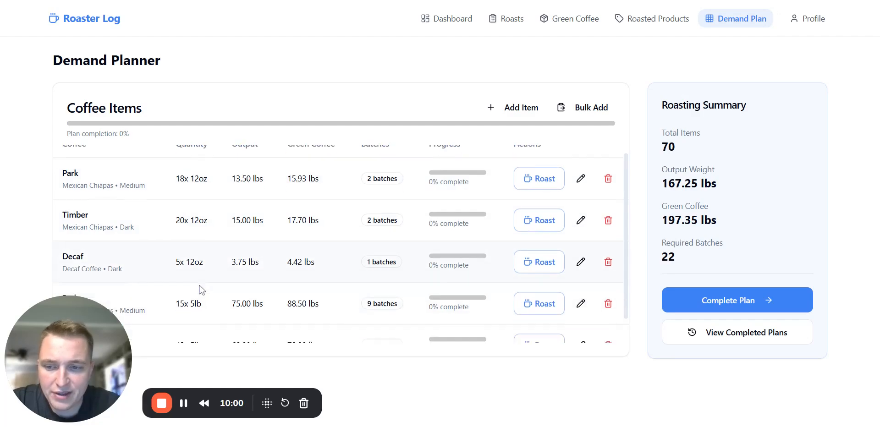
pyautogui.moveTo(233, 284); pyautogui.dragTo(270, 282)
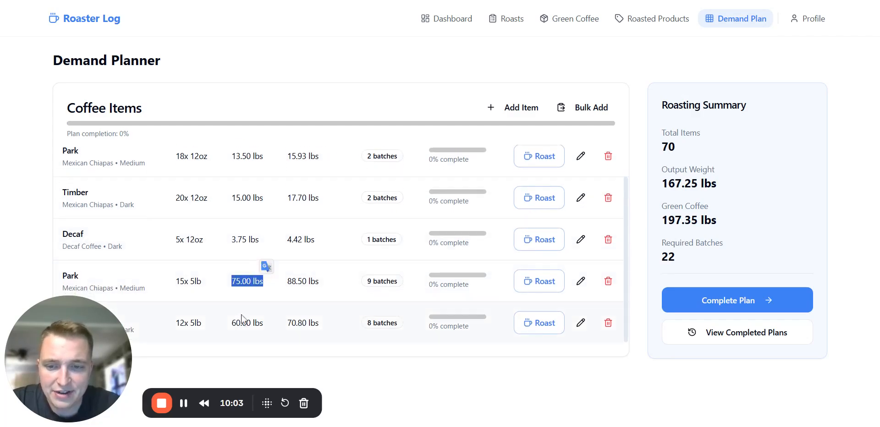
pyautogui.moveTo(231, 158); pyautogui.dragTo(264, 157)
pyautogui.click(267, 161)
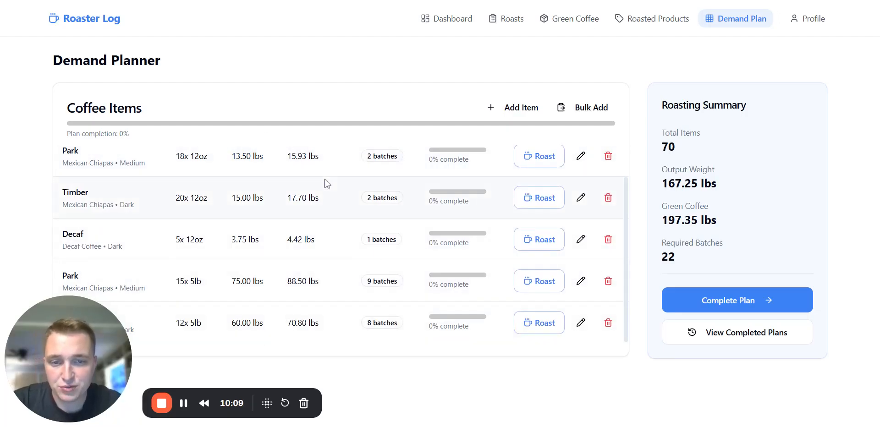
pyautogui.scroll(1, 272, 206)
pyautogui.scroll(-1, 311, 207)
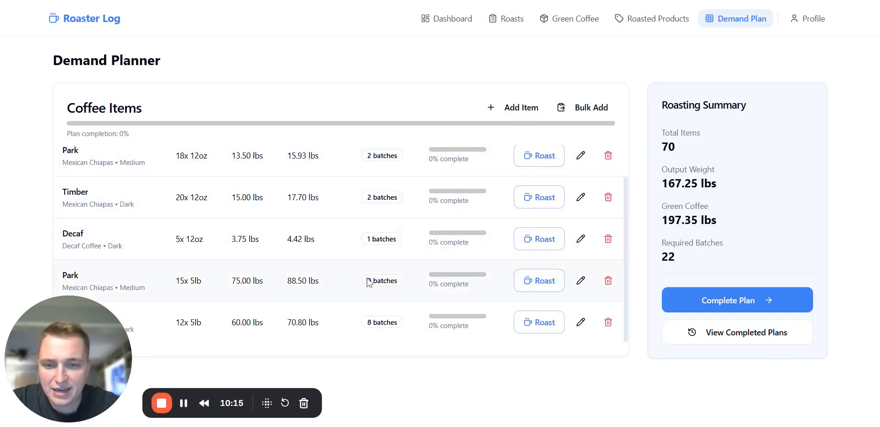
# Open batch tracking for the 15x 5lb Park plan item and review its batch list
pyautogui.click(527, 289)
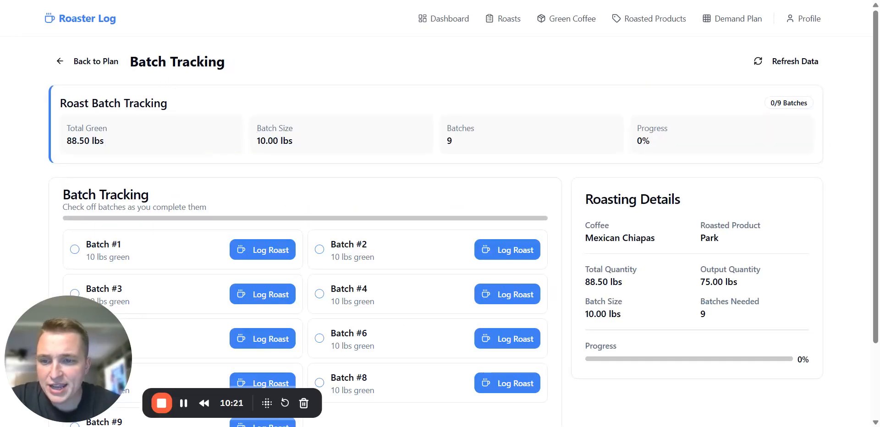
pyautogui.scroll(-1, 499, 163)
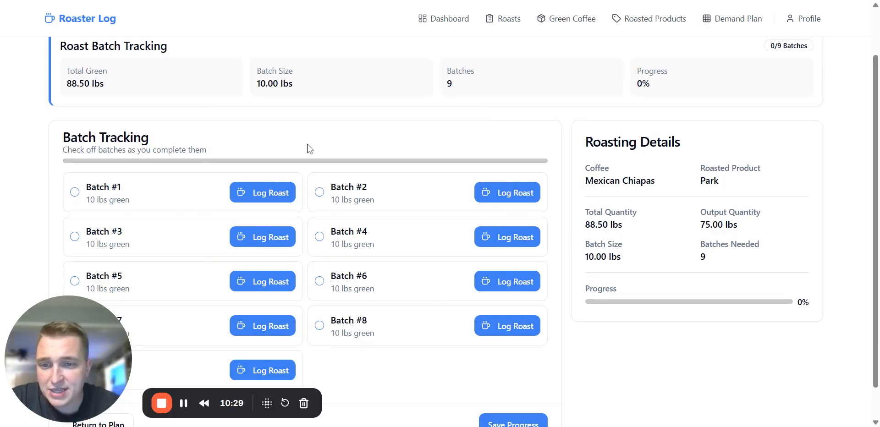
pyautogui.scroll(-1, 655, 171)
pyautogui.scroll(2, 674, 147)
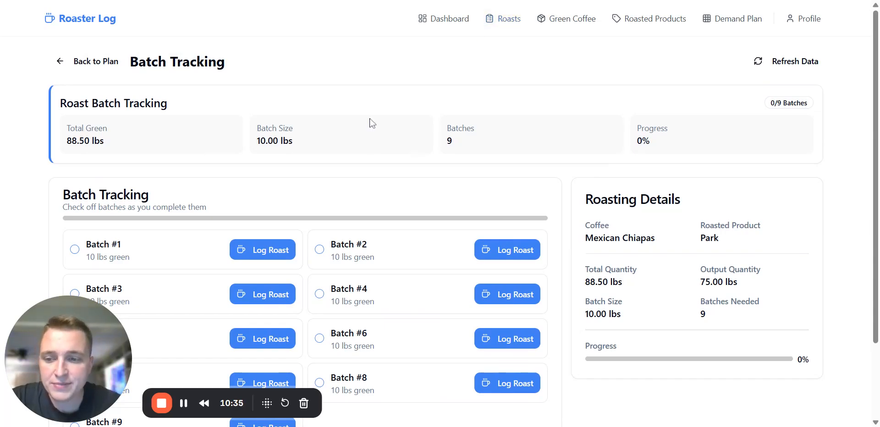
# Log the roast for Batch #1 of Park (Medium), dated 05/13/2025 with 10 lbs of Mexican Chiapas
pyautogui.click(263, 250)
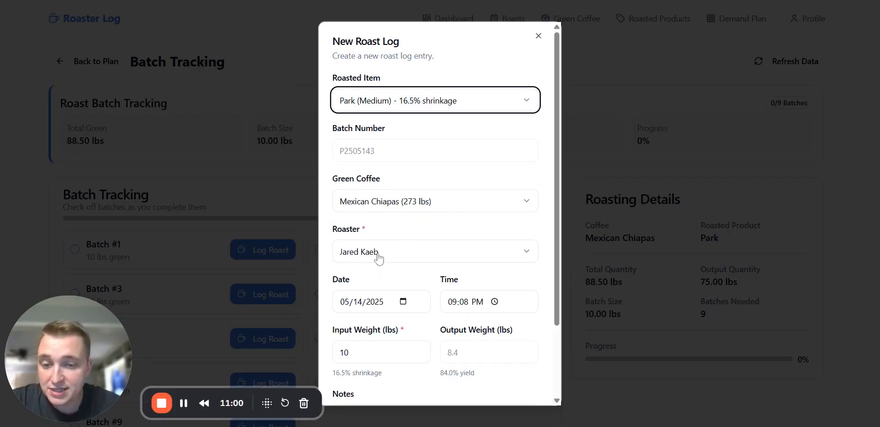
pyautogui.click(404, 303)
pyautogui.click(380, 215)
pyautogui.scroll(-3, 412, 317)
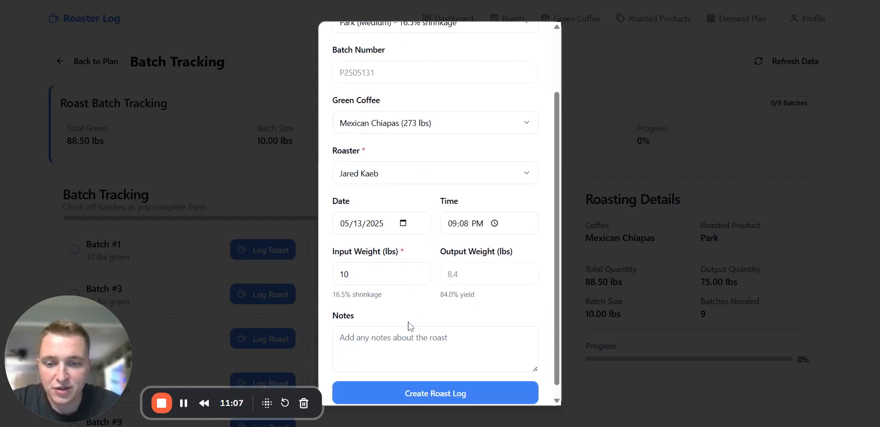
pyautogui.scroll(3, 403, 183)
pyautogui.scroll(-3, 393, 135)
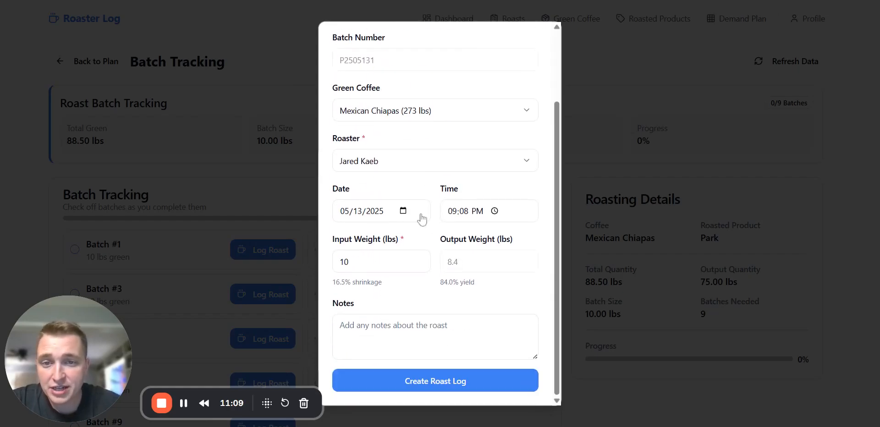
pyautogui.click(504, 378)
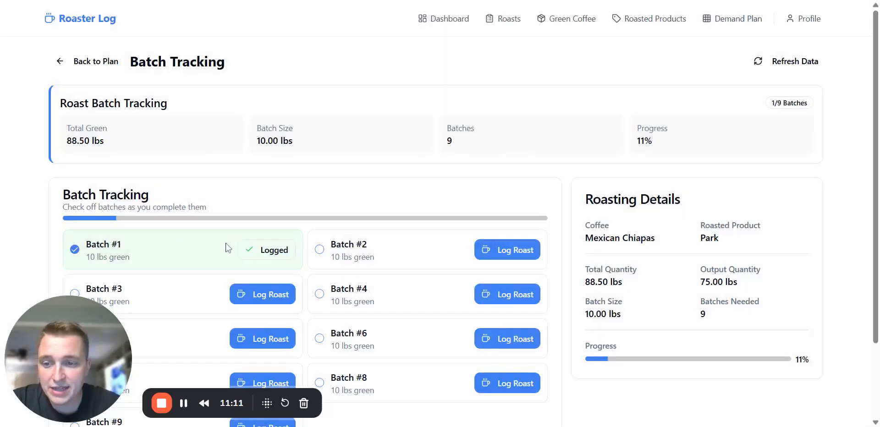
# Log the roast for Batch #2 of Park (Medium), dated 05/14/2025 with 10 lbs of Mexican Chiapas
pyautogui.scroll(-2, 222, 254)
pyautogui.click(482, 155)
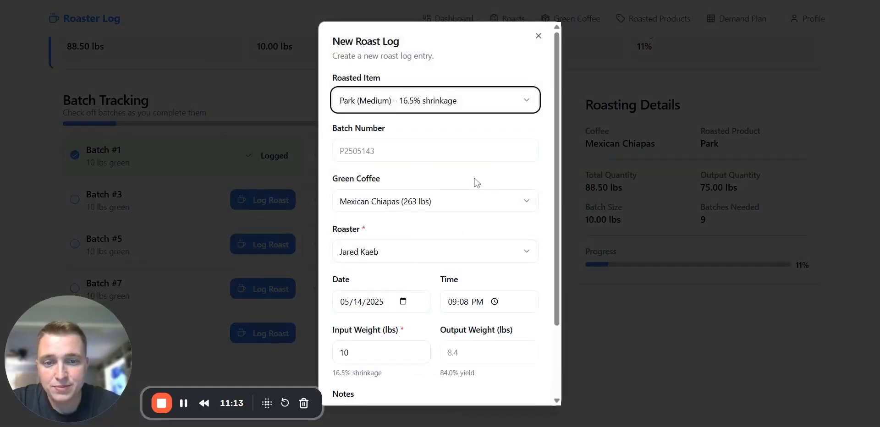
pyautogui.scroll(-1, 454, 197)
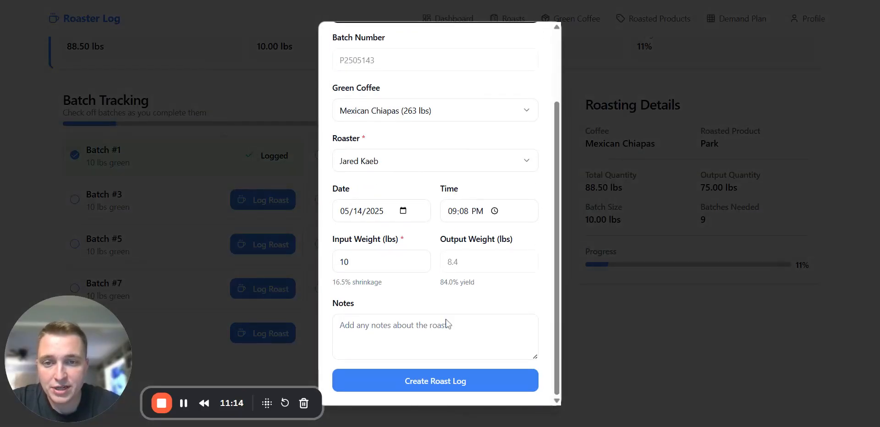
pyautogui.click(434, 381)
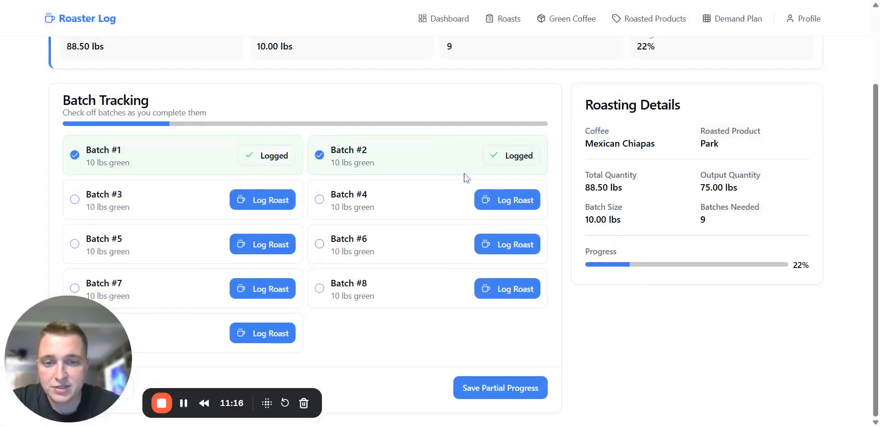
# Log the roast for Batch #3 of Park (Medium), keeping the 05/14/2025 date and 10 lbs input weight
pyautogui.click(278, 200)
pyautogui.scroll(-3, 429, 121)
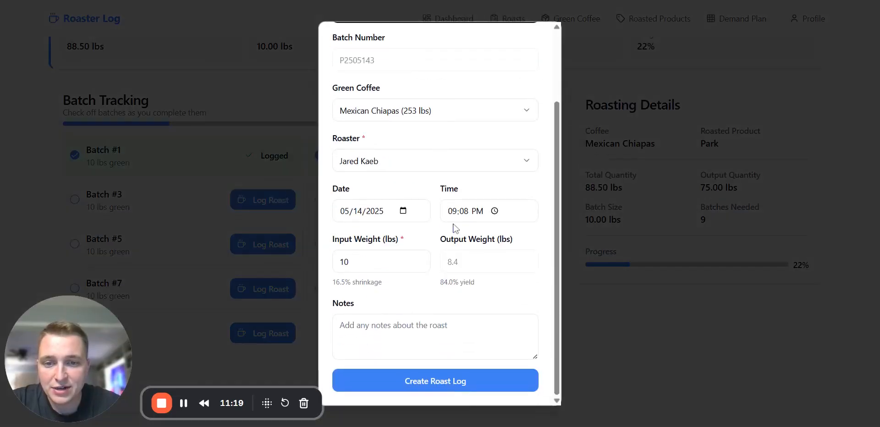
pyautogui.click(428, 390)
# Open the roast log form for Batch #4 of Park (Medium), inspect its batch number, and close the form without saving
pyautogui.click(488, 201)
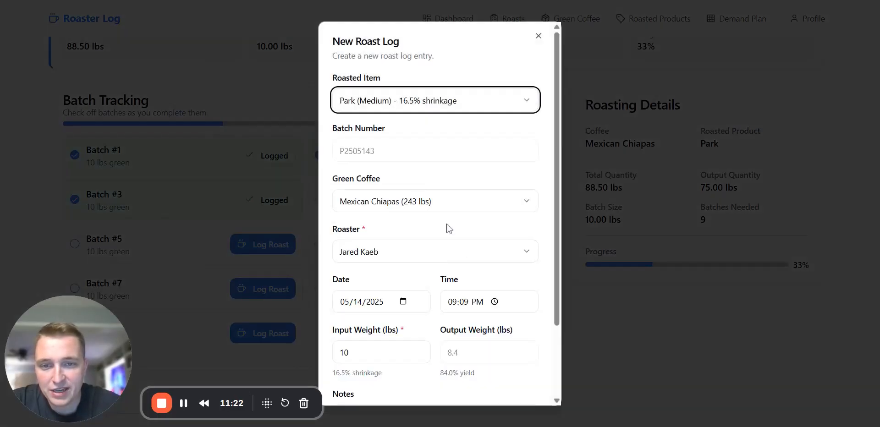
pyautogui.moveTo(372, 156); pyautogui.dragTo(376, 153)
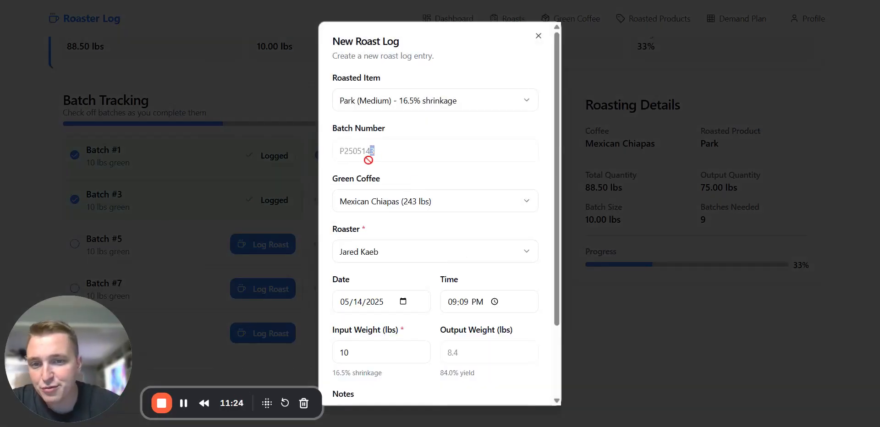
pyautogui.click(372, 155)
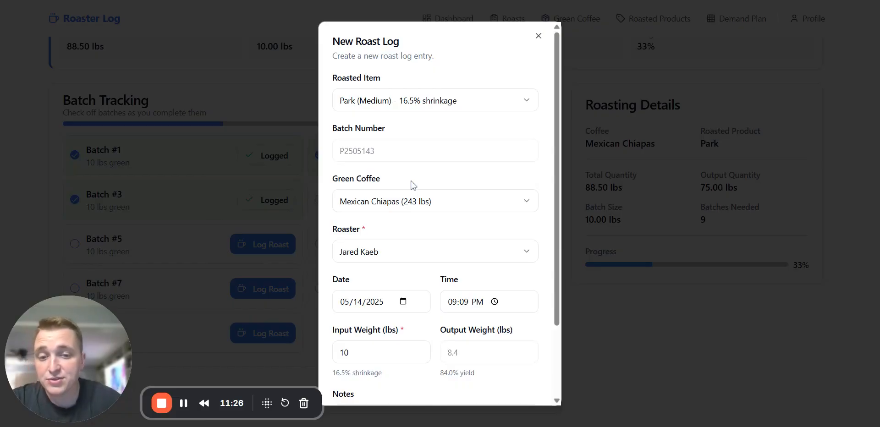
pyautogui.scroll(-3, 421, 208)
pyautogui.scroll(3, 369, 151)
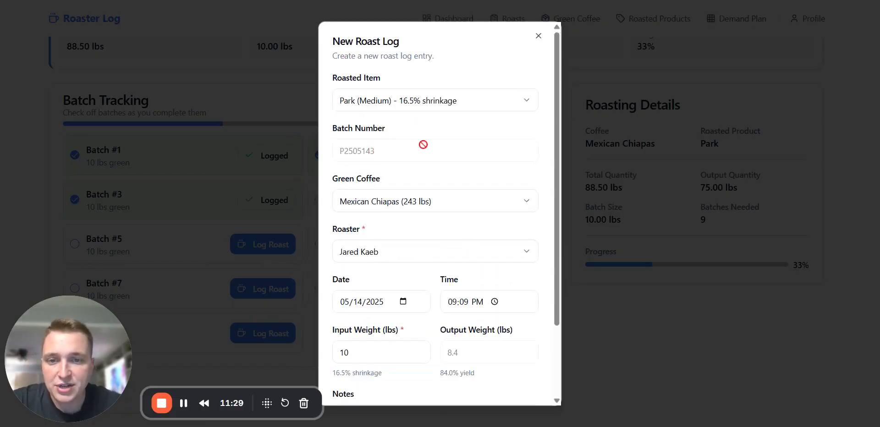
pyautogui.click(419, 101)
pyautogui.click(171, 191)
# Check the plan's progress in the Demand Planner and reopen batch tracking for the 15x 5lb Park item
pyautogui.scroll(3, 576, 38)
pyautogui.click(733, 18)
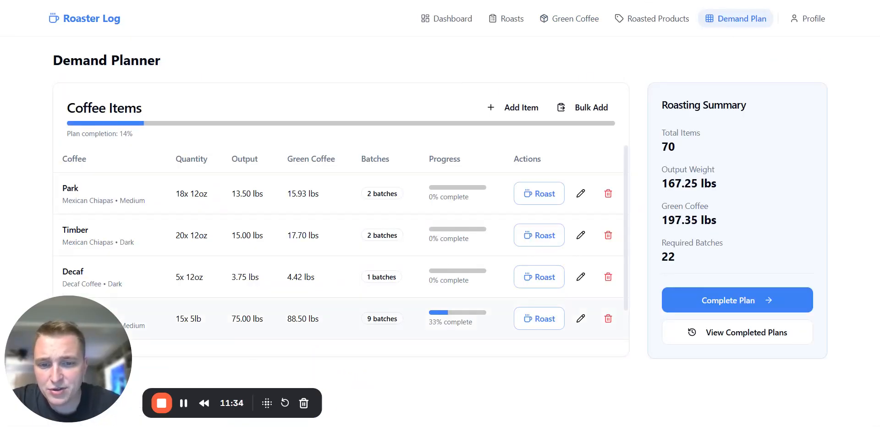
pyautogui.scroll(-1, 418, 305)
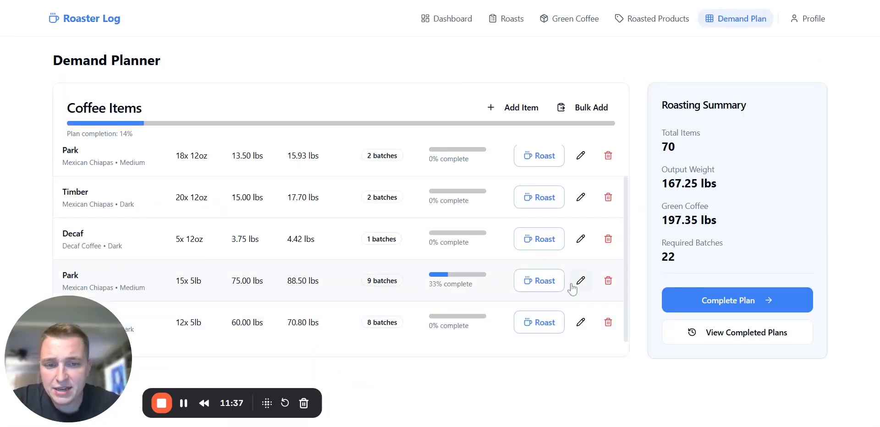
pyautogui.click(531, 281)
pyautogui.scroll(-2, 477, 275)
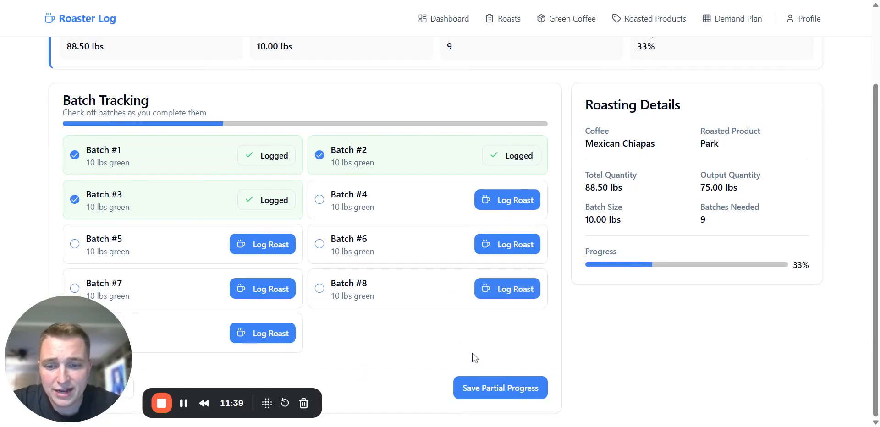
pyautogui.scroll(2, 655, 55)
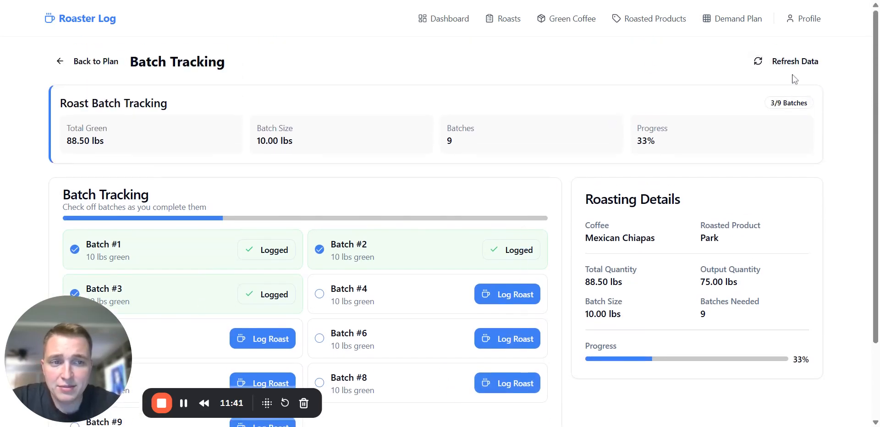
# Review the roasts and batch numbers listed under May 14 and May 13, 2025 in the Roast Journal
pyautogui.click(442, 19)
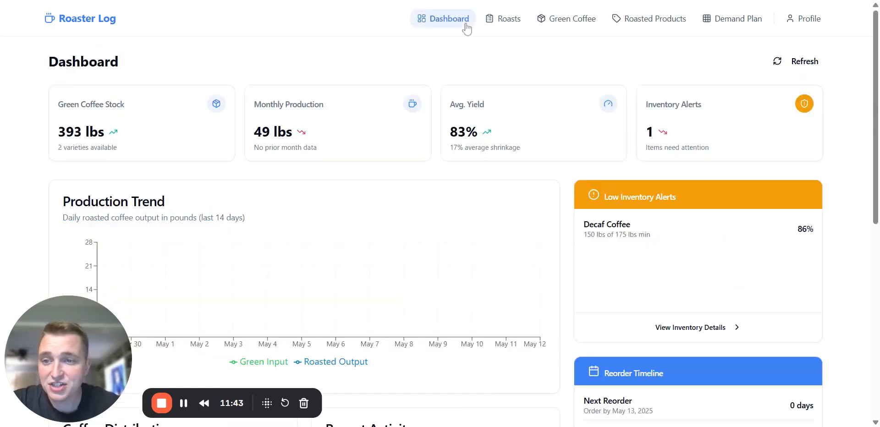
pyautogui.click(504, 19)
pyautogui.click(170, 245)
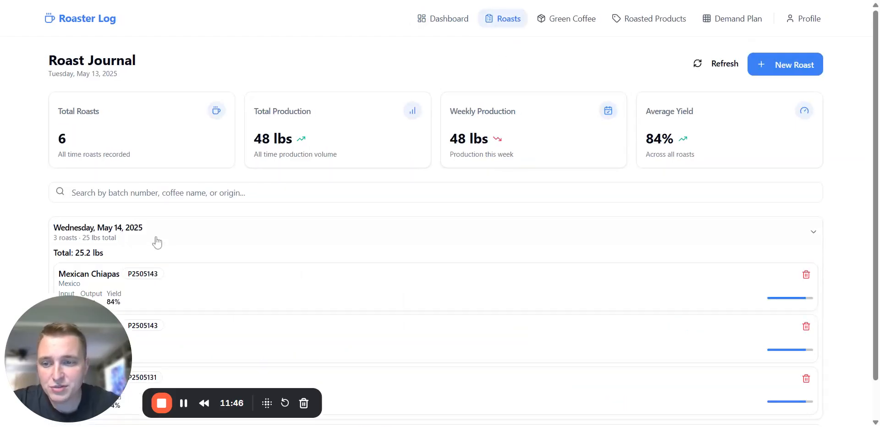
pyautogui.scroll(-1, 170, 240)
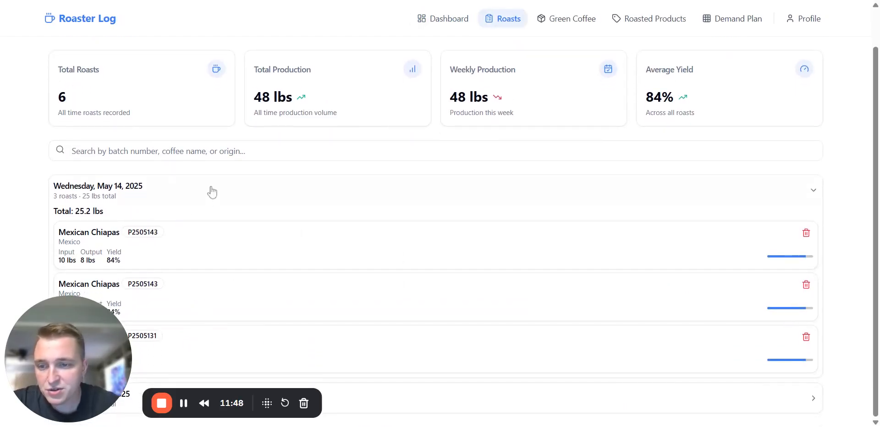
pyautogui.click(212, 192)
pyautogui.click(186, 228)
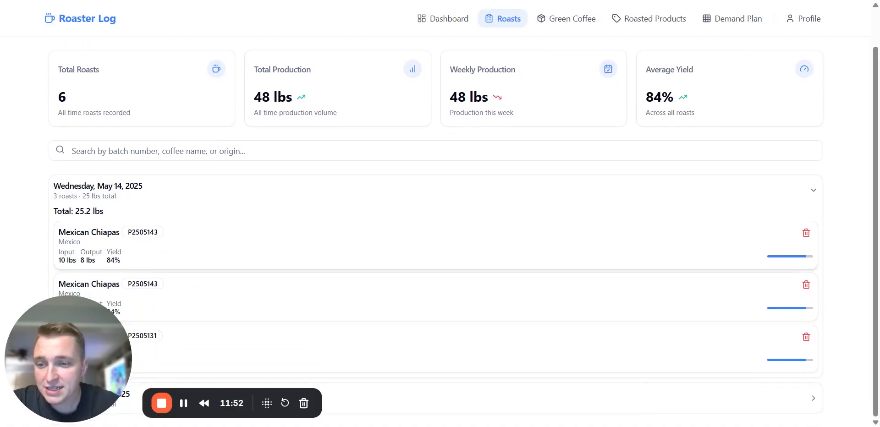
pyautogui.click(158, 228)
pyautogui.click(181, 273)
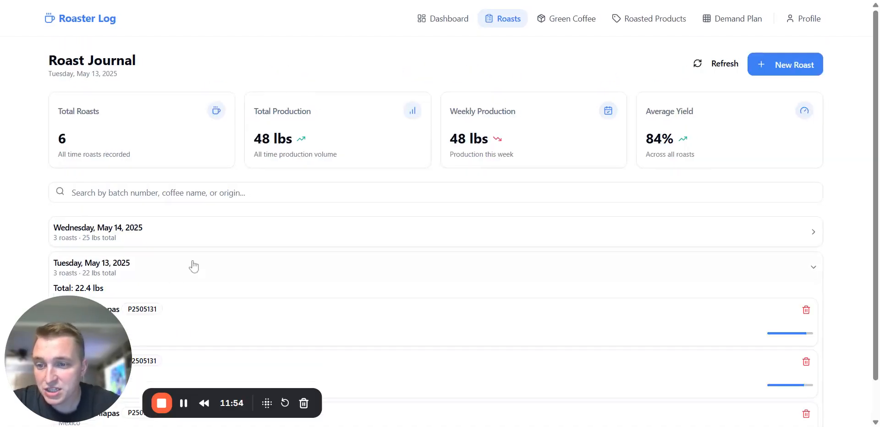
pyautogui.click(194, 266)
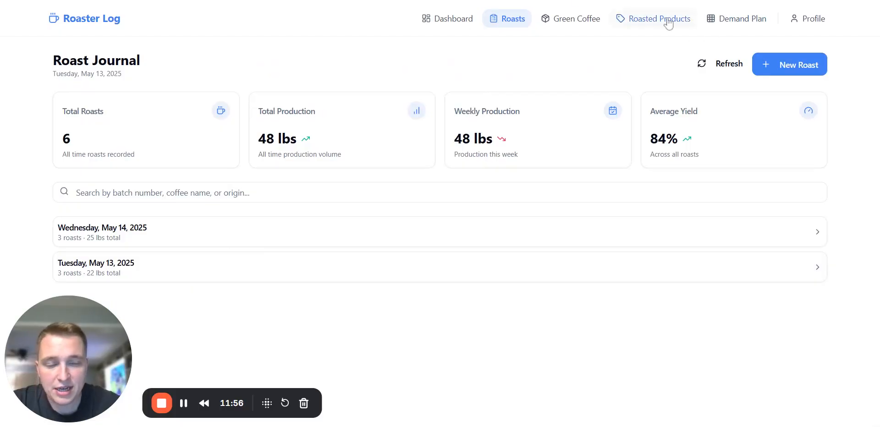
# Try the 05/13/2025 date in the roast log form for Batch #4 of the 15x 5lb Park item and discard the form
pyautogui.click(715, 18)
pyautogui.click(520, 321)
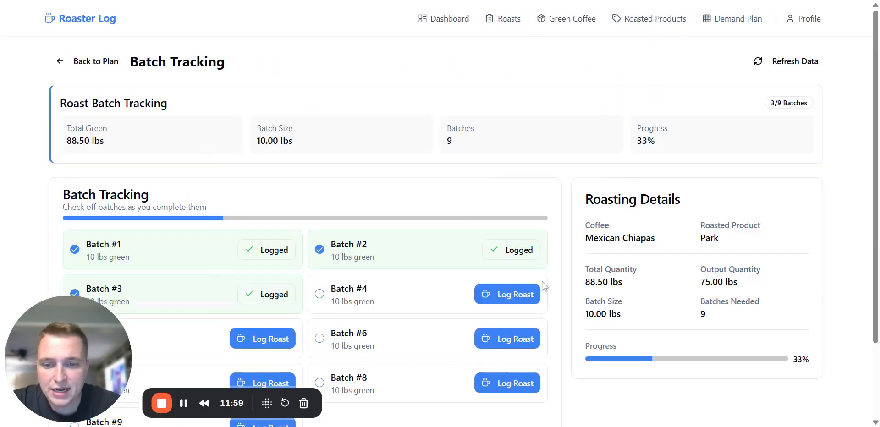
pyautogui.click(523, 298)
pyautogui.scroll(-3, 523, 54)
pyautogui.scroll(3, 523, 54)
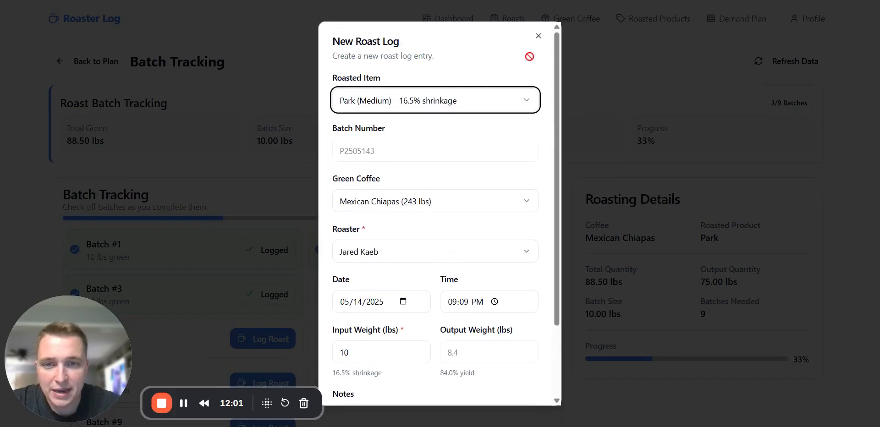
pyautogui.click(385, 216)
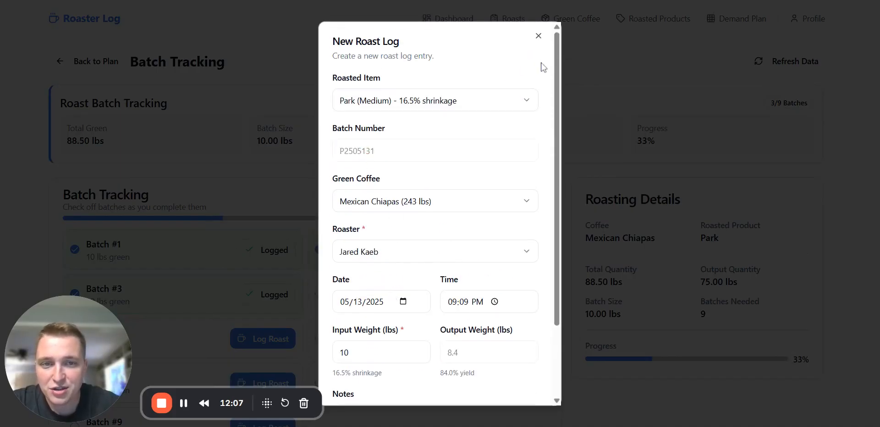
pyautogui.click(539, 35)
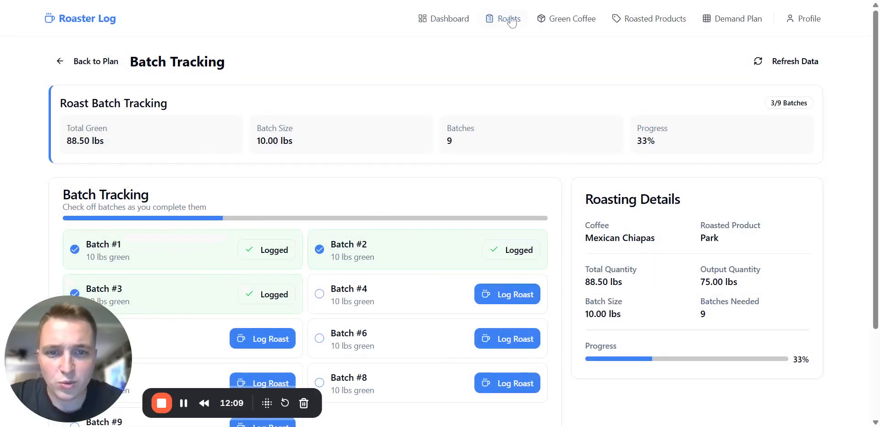
# Review the Dashboard's production trend, inventory alerts, coffee distribution, recent activity and performance metrics
pyautogui.click(460, 21)
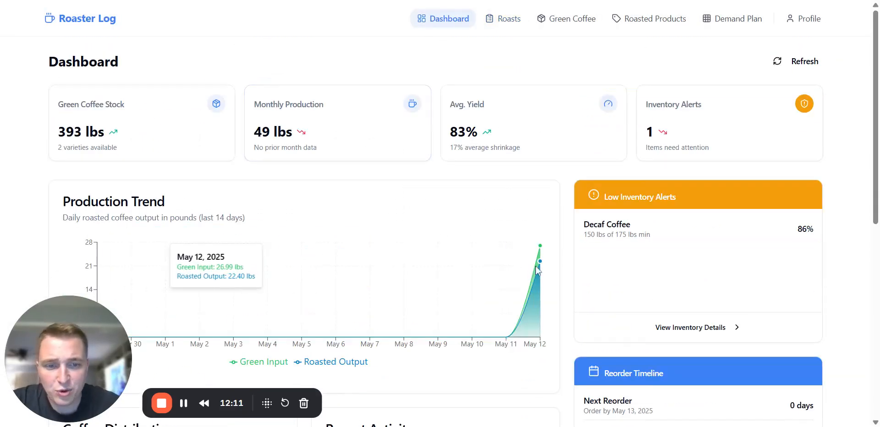
pyautogui.moveTo(536, 261)
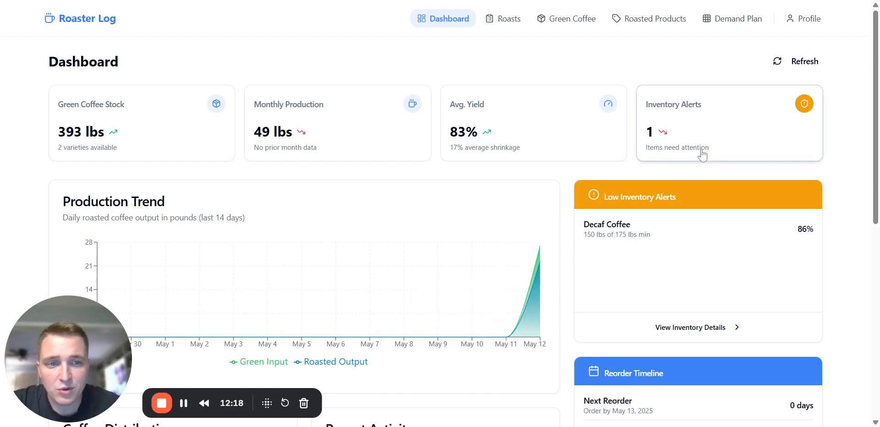
pyautogui.scroll(-8, 642, 257)
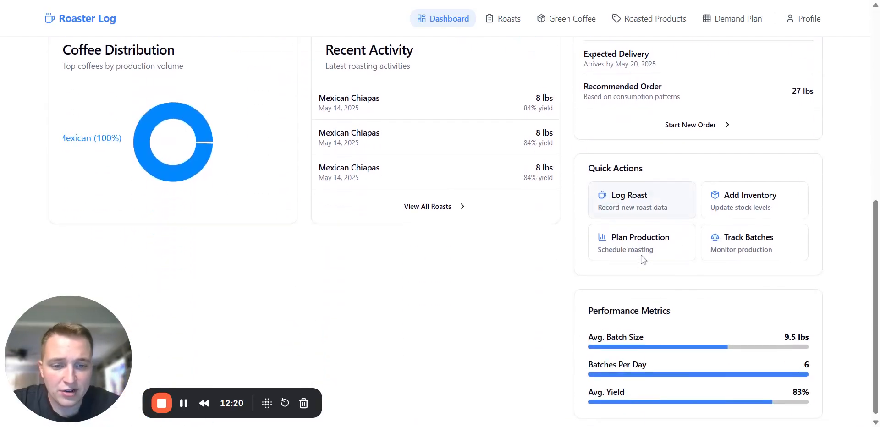
pyautogui.scroll(8, 644, 262)
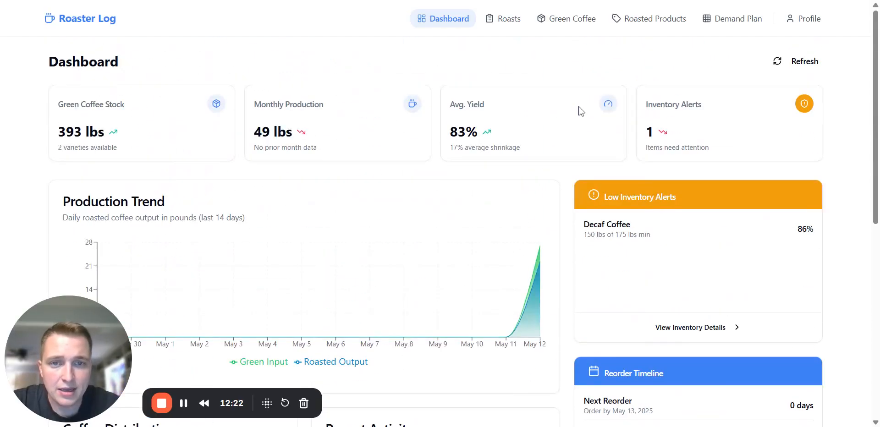